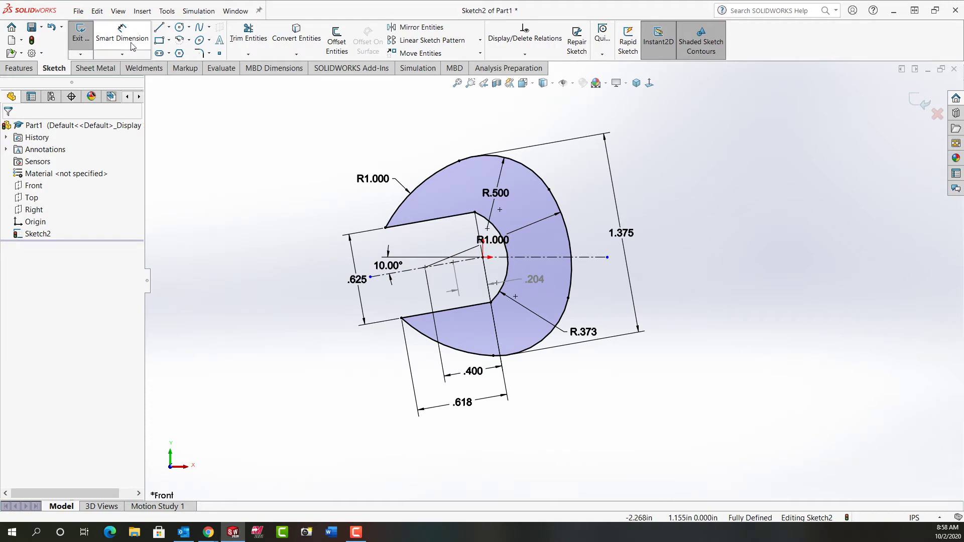
# Step: Create a new part and start a sketch on the Front plane, viewed face-on
pyautogui.click(78, 11)
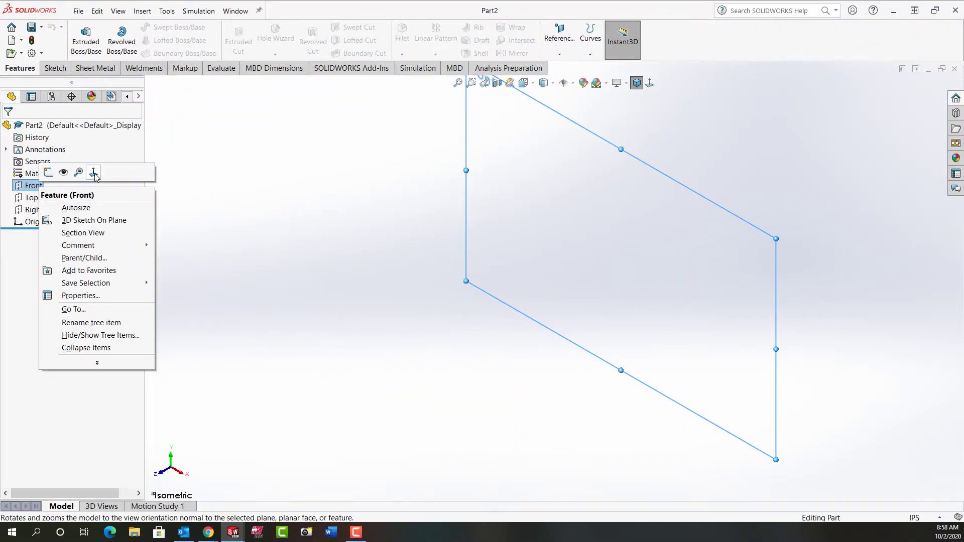
pyautogui.click(94, 173)
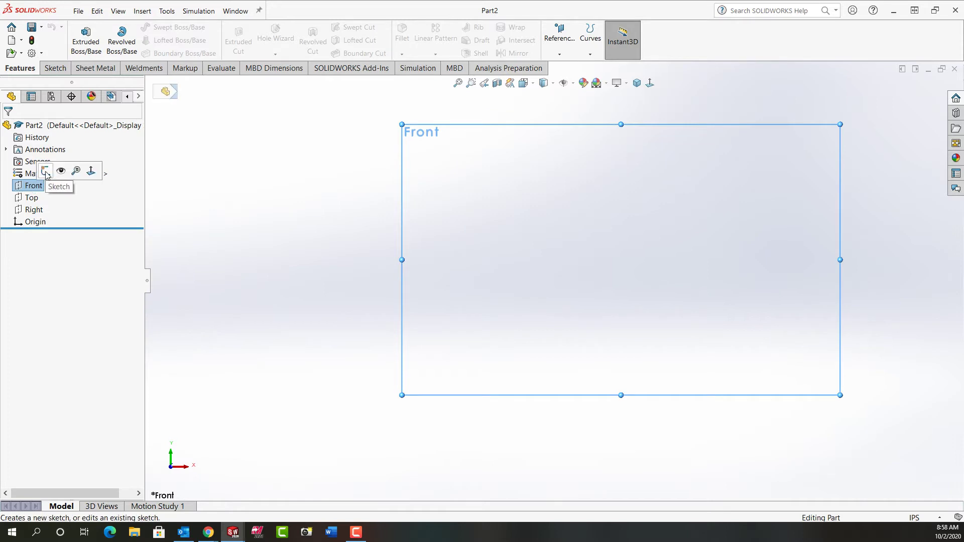
pyautogui.click(46, 173)
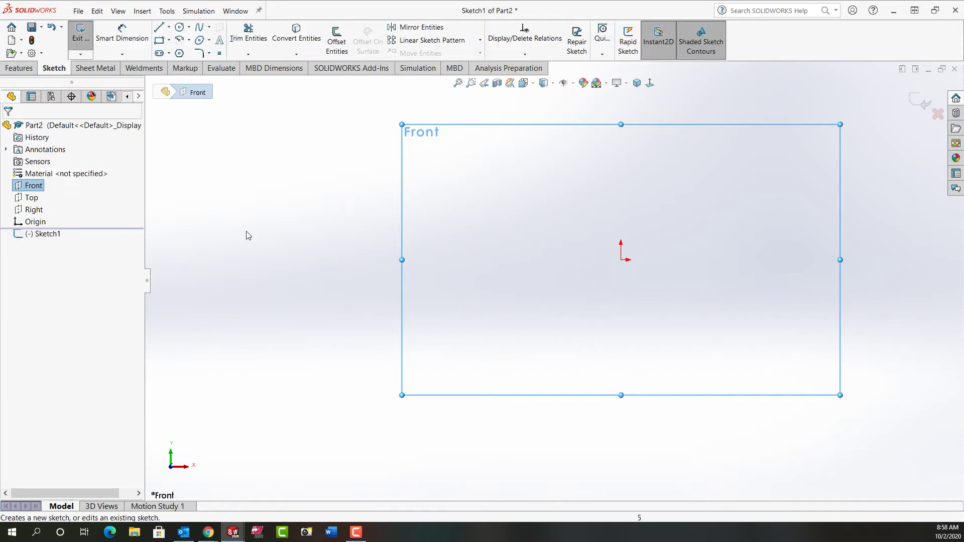
# Step: Draw an angled centreline ending at the origin and a horizontal centreline to its right
pyautogui.click(169, 27)
pyautogui.click(181, 52)
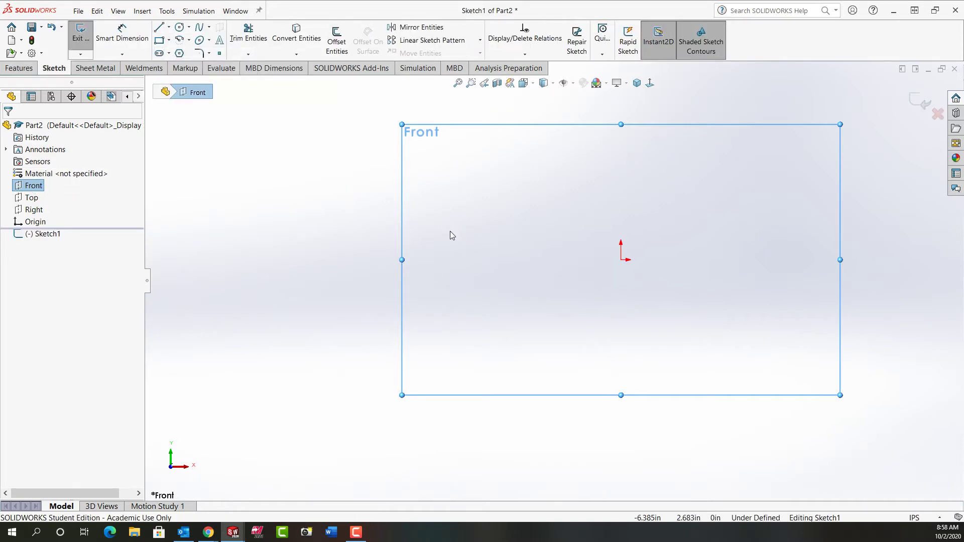
pyautogui.click(546, 287)
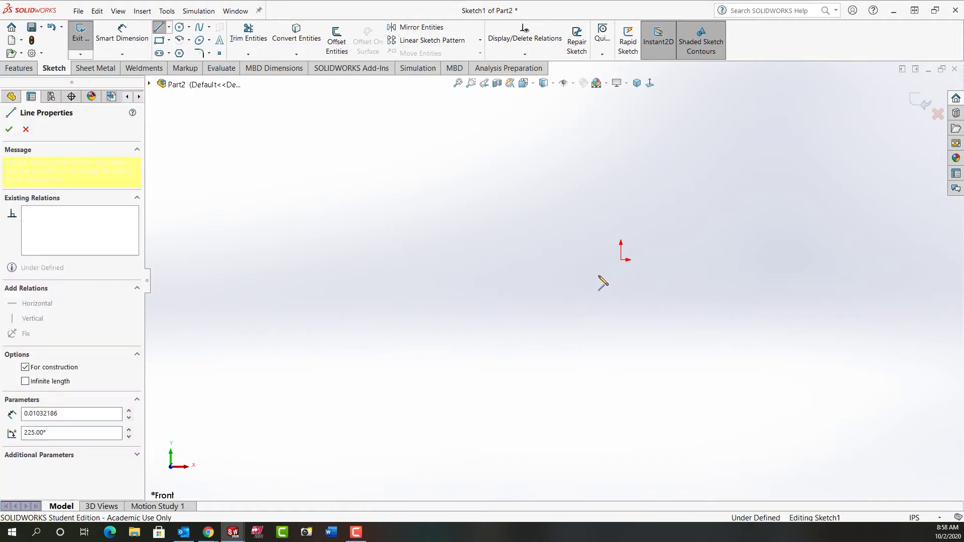
pyautogui.click(621, 260)
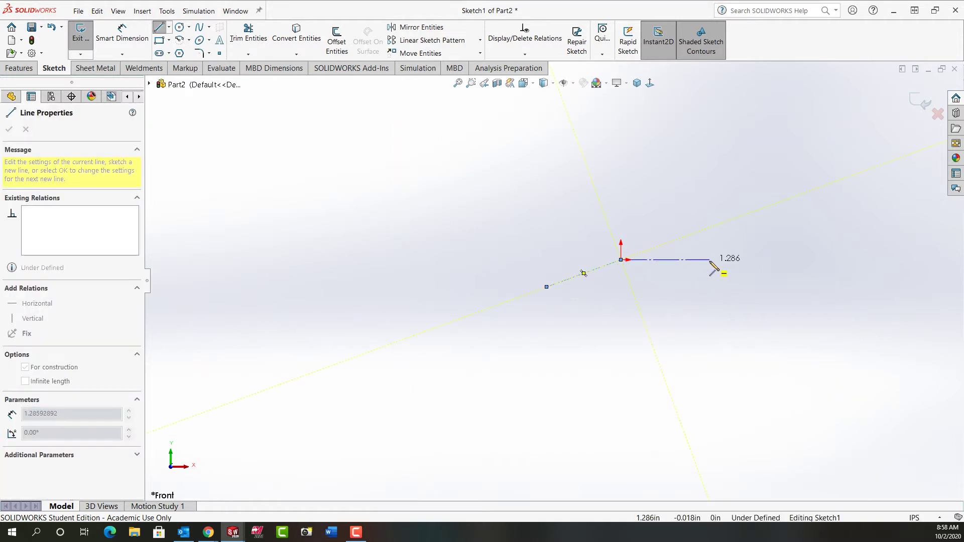
pyautogui.click(710, 259)
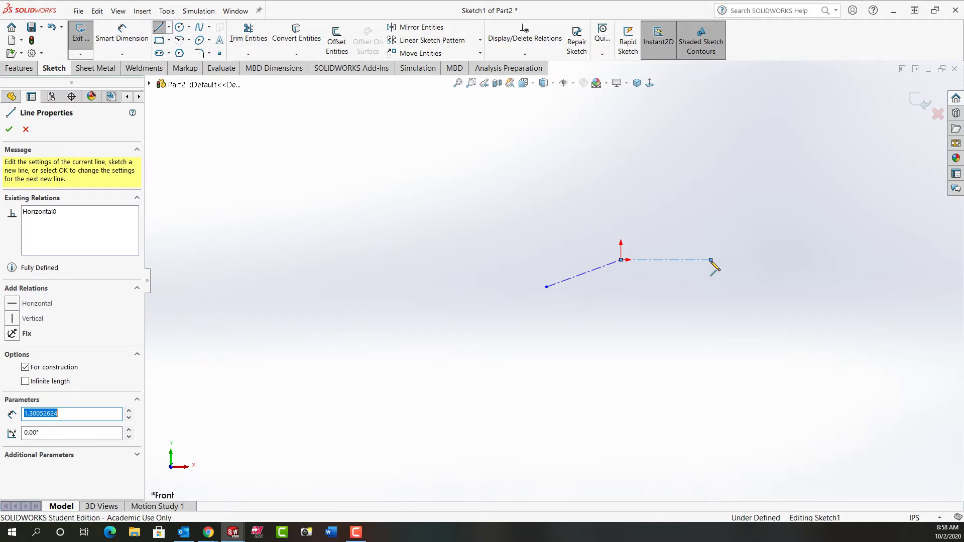
# Step: Dimension the angle between the two centrelines as 10° and fit the sketch in view
pyautogui.moveTo(715, 263); pyautogui.dragTo(708, 182, button='right')
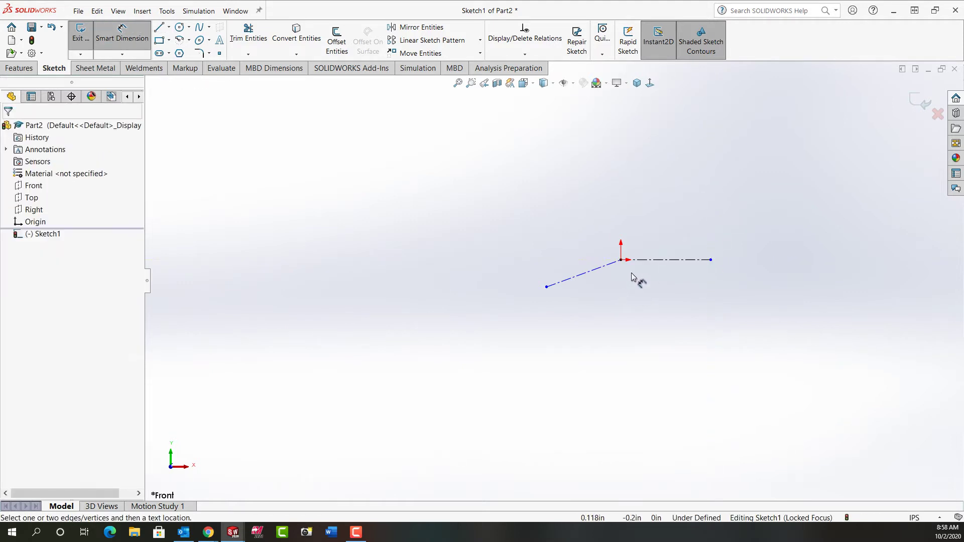
pyautogui.click(651, 260)
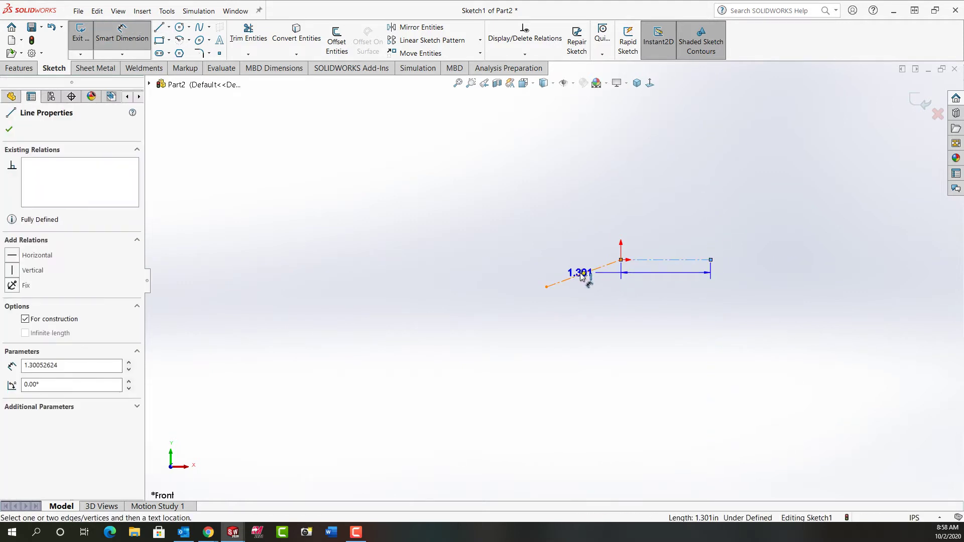
pyautogui.click(582, 277)
pyautogui.click(562, 272)
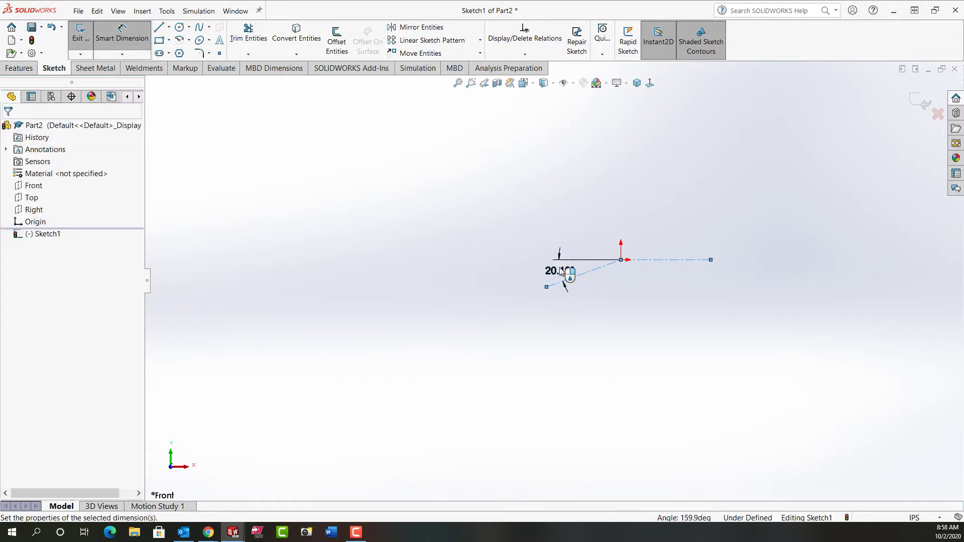
pyautogui.write('10')
pyautogui.press('Return')
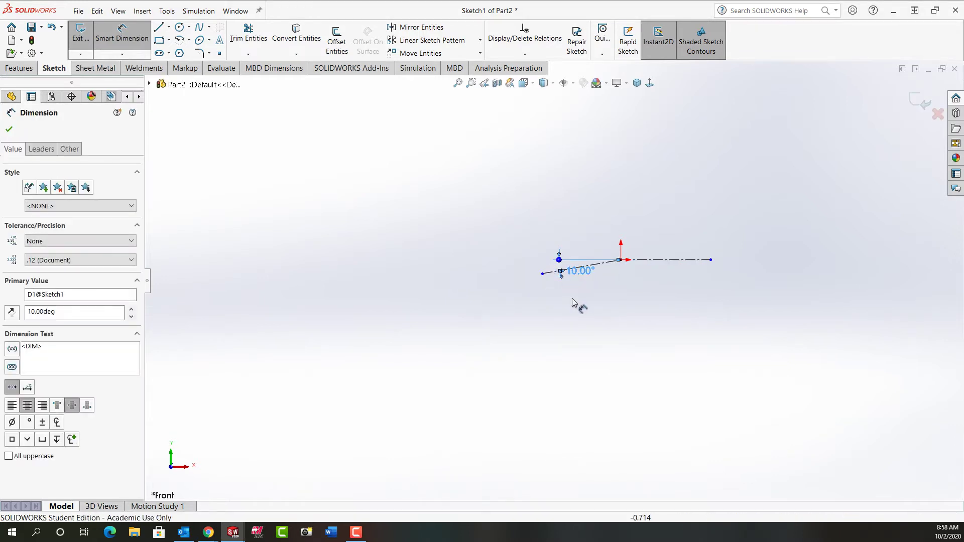
pyautogui.press('Escape')
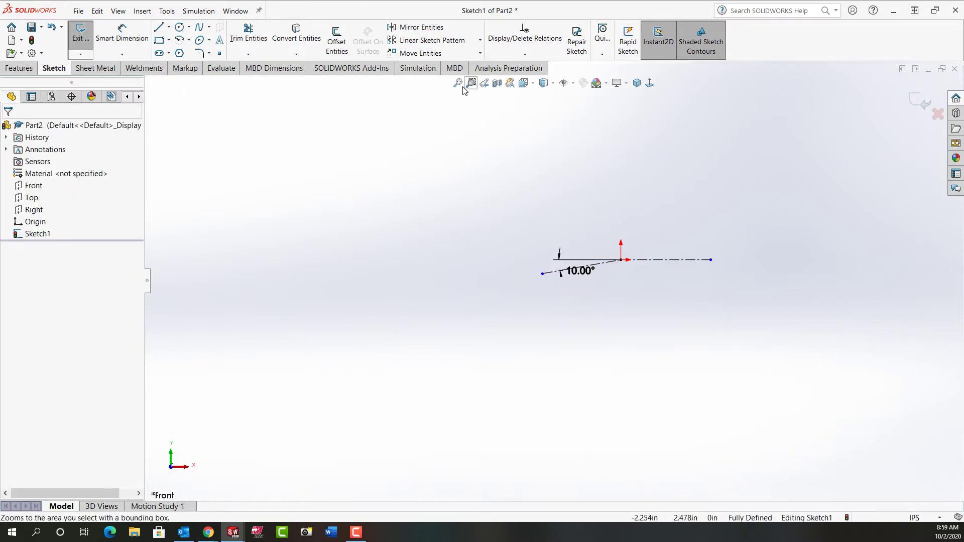
pyautogui.click(457, 85)
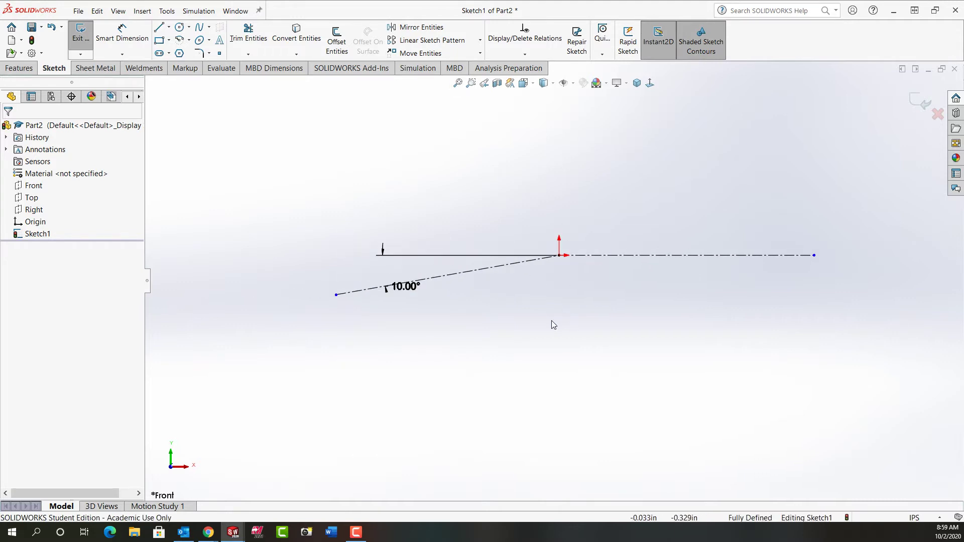
# Step: Draw a lower jaw line below the centrelines and an upper jaw line above them
pyautogui.press('l')
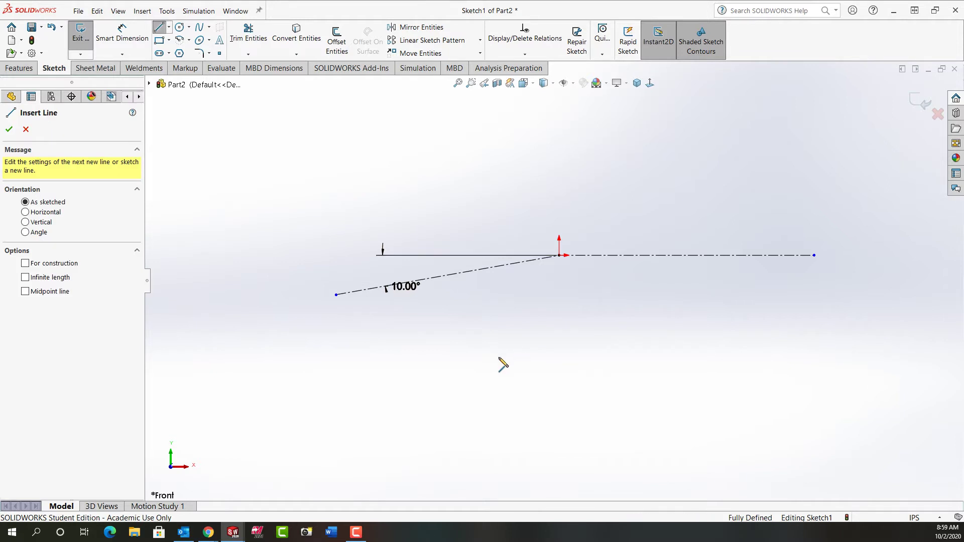
pyautogui.click(372, 357)
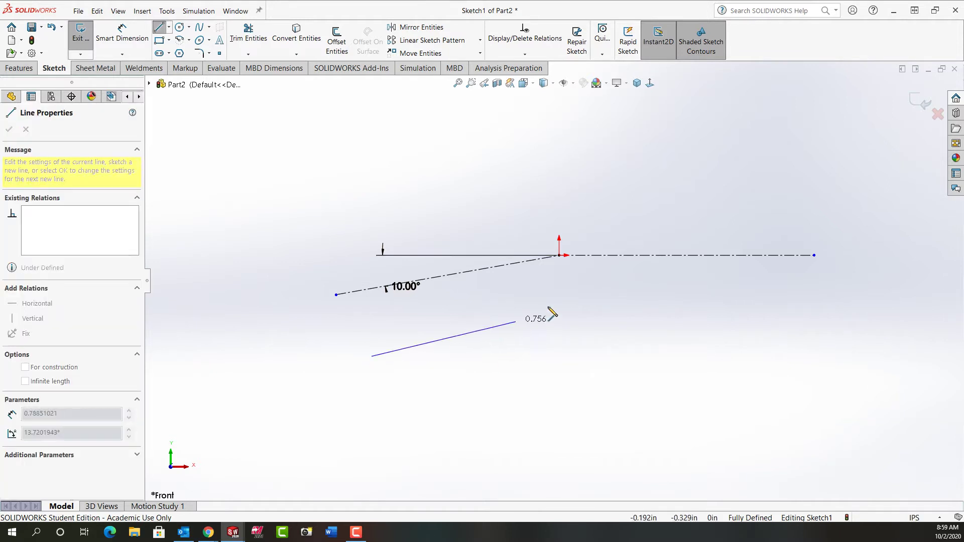
pyautogui.click(584, 301)
pyautogui.click(582, 299)
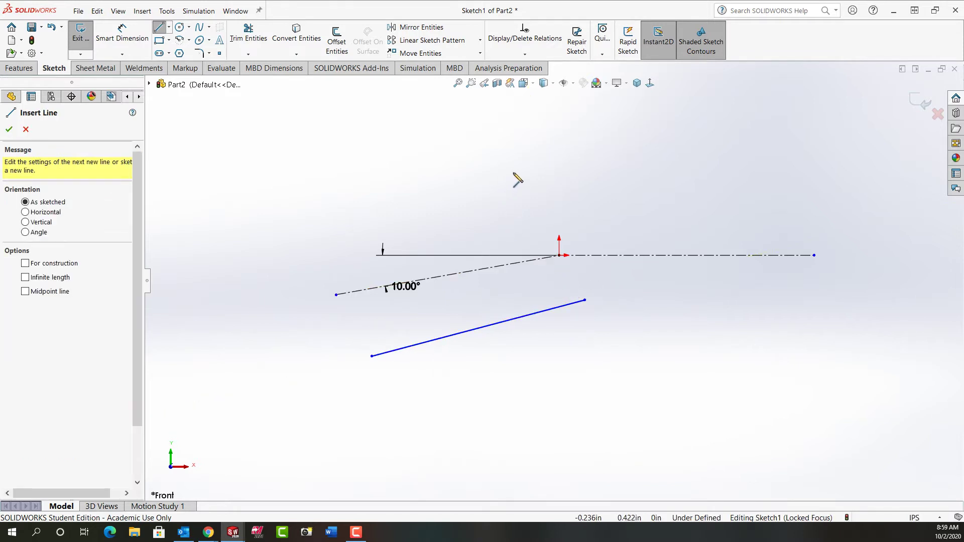
pyautogui.click(512, 173)
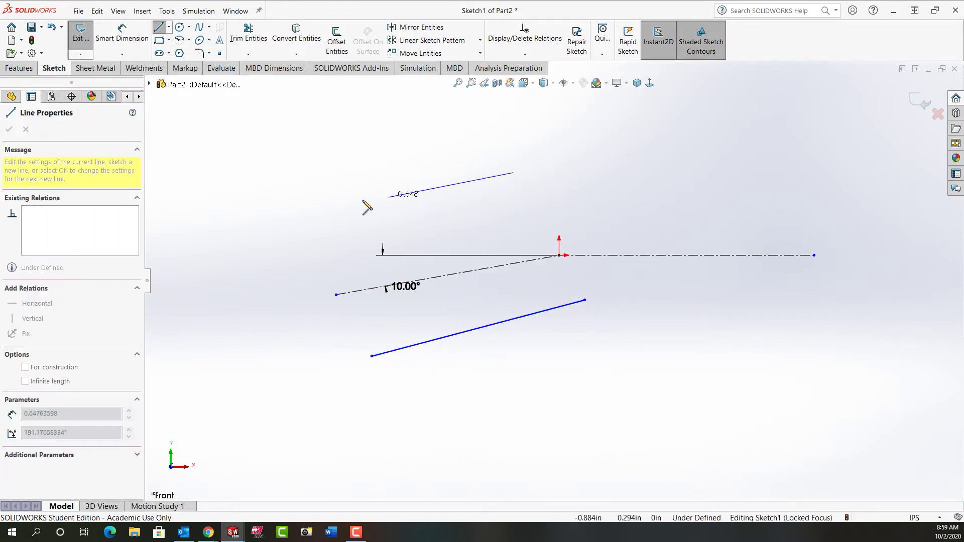
pyautogui.click(324, 223)
pyautogui.press('Escape')
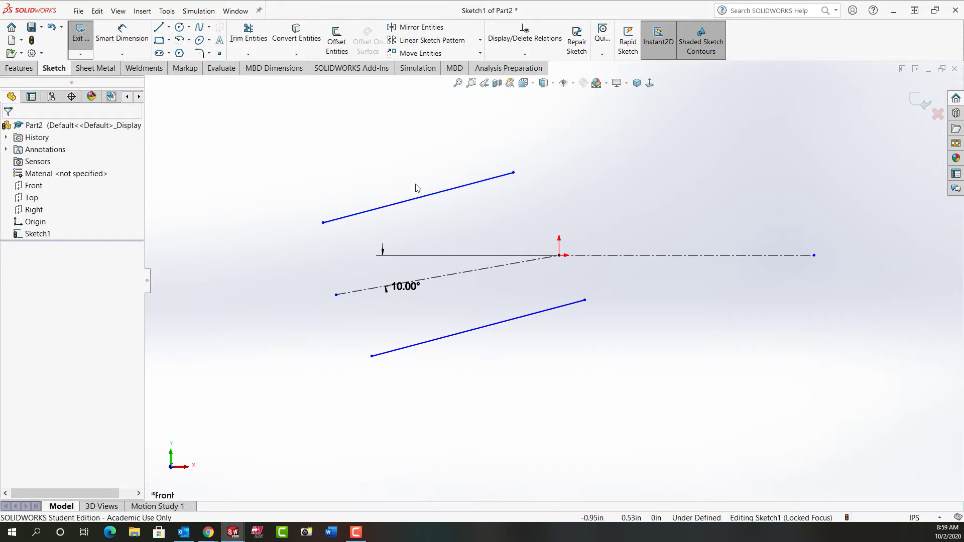
# Step: Make the jaw lines parallel to the angled centreline and equal in length
pyautogui.click(442, 194)
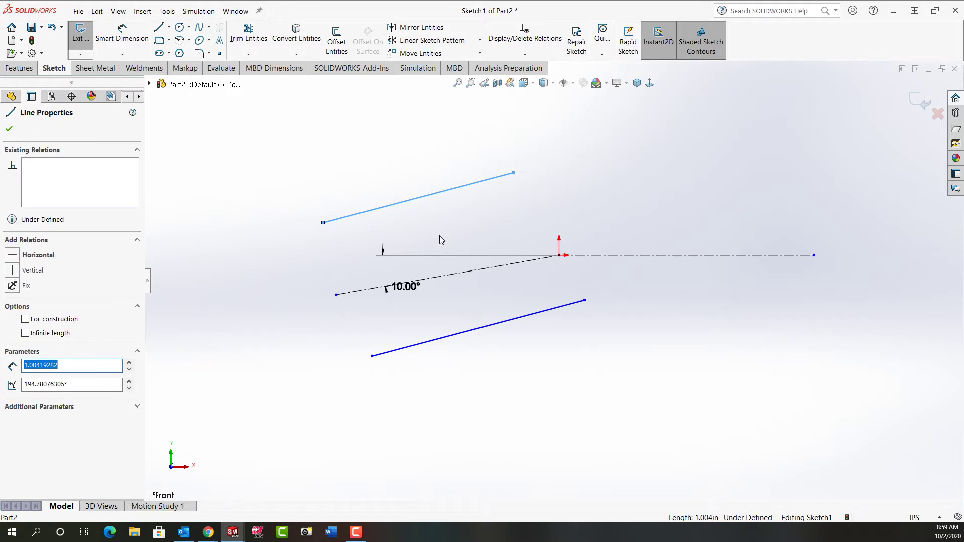
pyautogui.keyDown('ctrl'); pyautogui.click(446, 275); pyautogui.keyUp('ctrl')
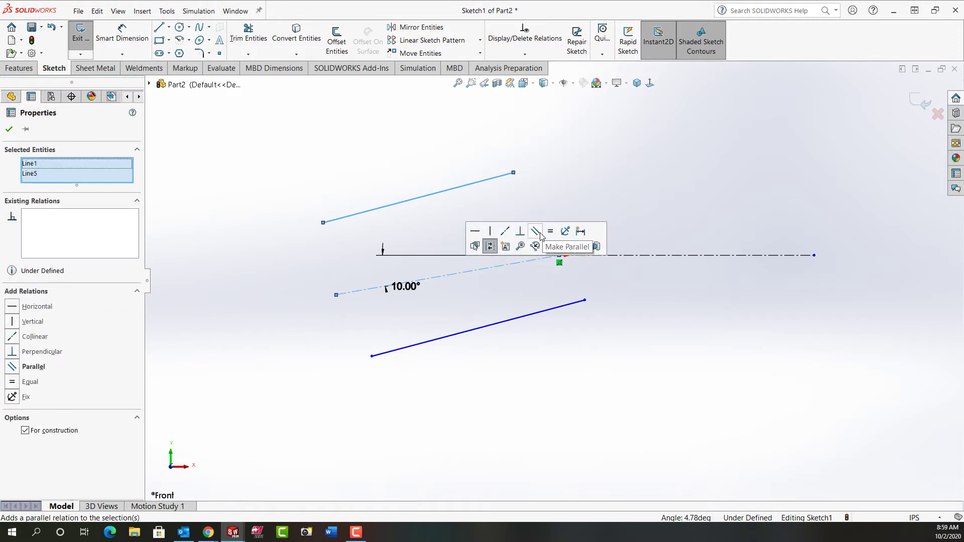
pyautogui.click(535, 235)
pyautogui.click(469, 217)
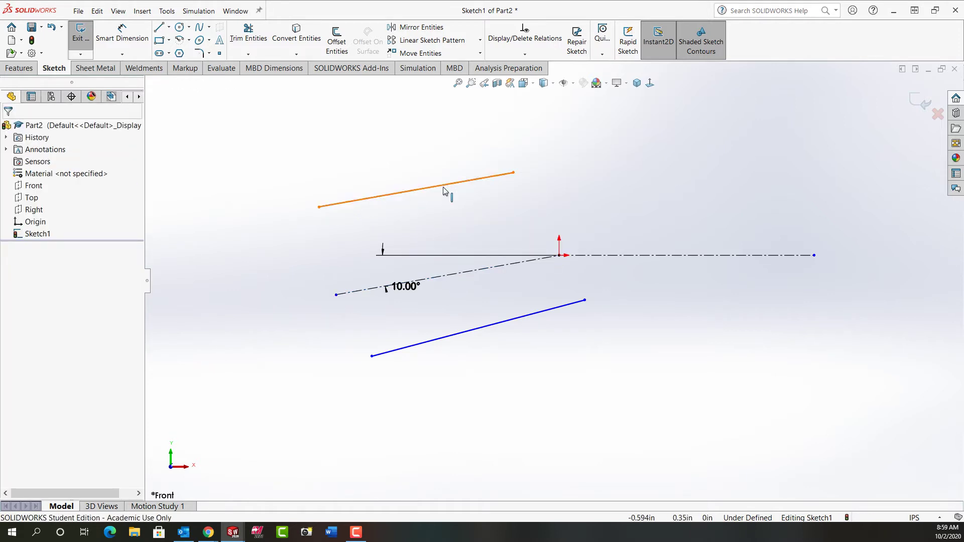
pyautogui.click(447, 185)
pyautogui.keyDown('ctrl'); pyautogui.click(499, 324); pyautogui.keyUp('ctrl')
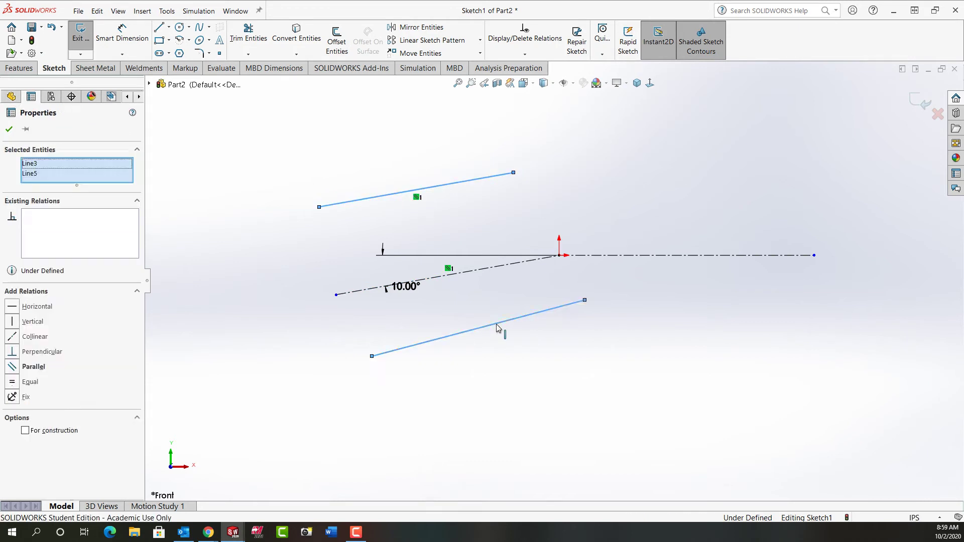
pyautogui.click(586, 280)
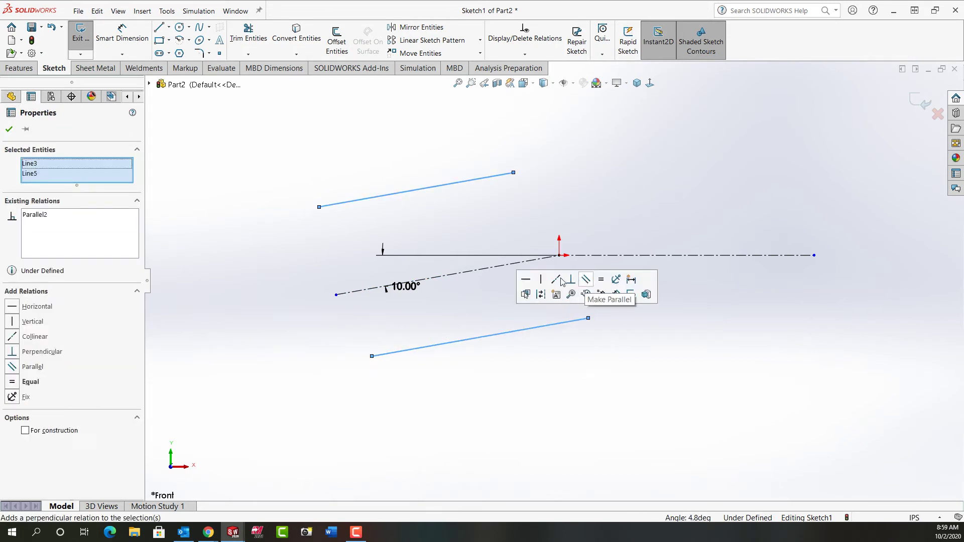
pyautogui.click(602, 280)
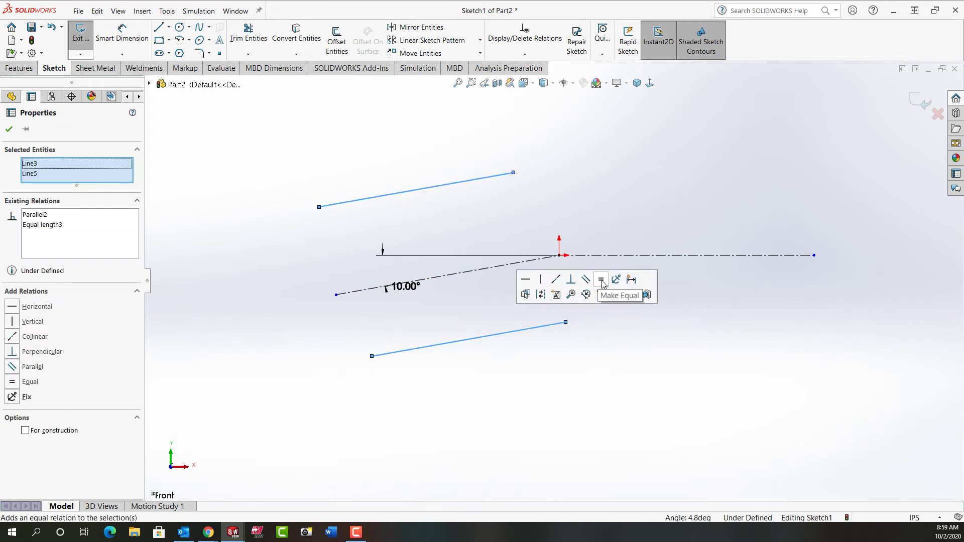
pyautogui.click(530, 360)
# Step: Make the two jaw lines symmetric about the angled centreline
pyautogui.click(504, 341)
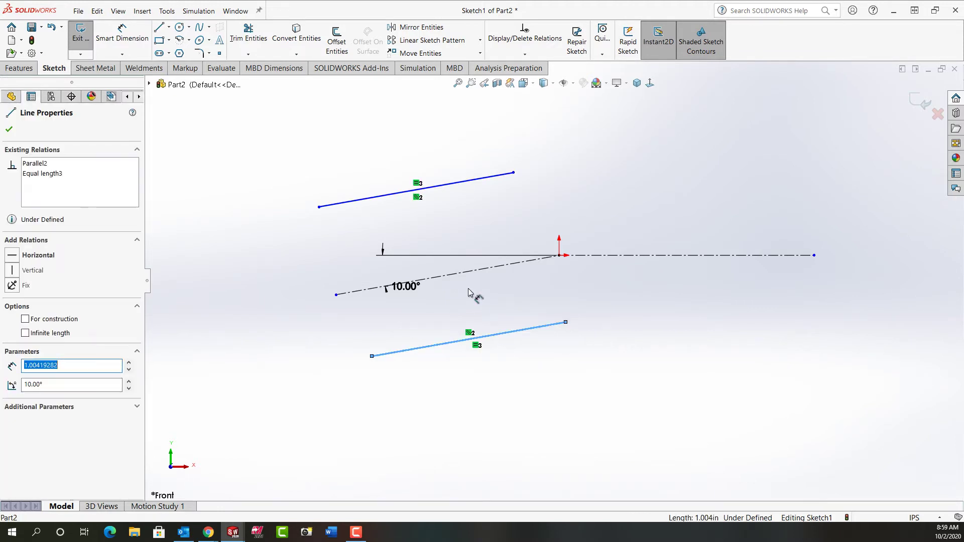
pyautogui.click(462, 276)
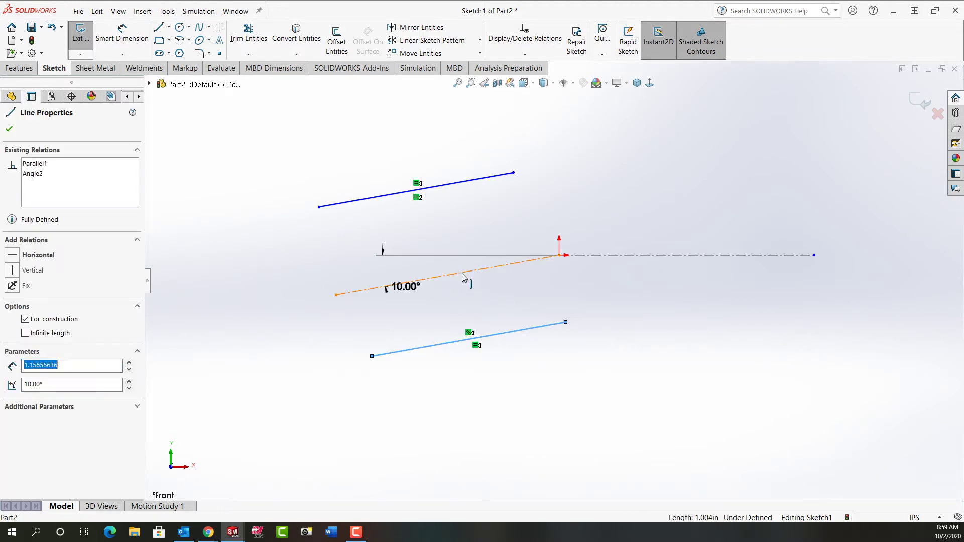
pyautogui.keyDown('ctrl'); pyautogui.click(470, 182); pyautogui.keyUp('ctrl')
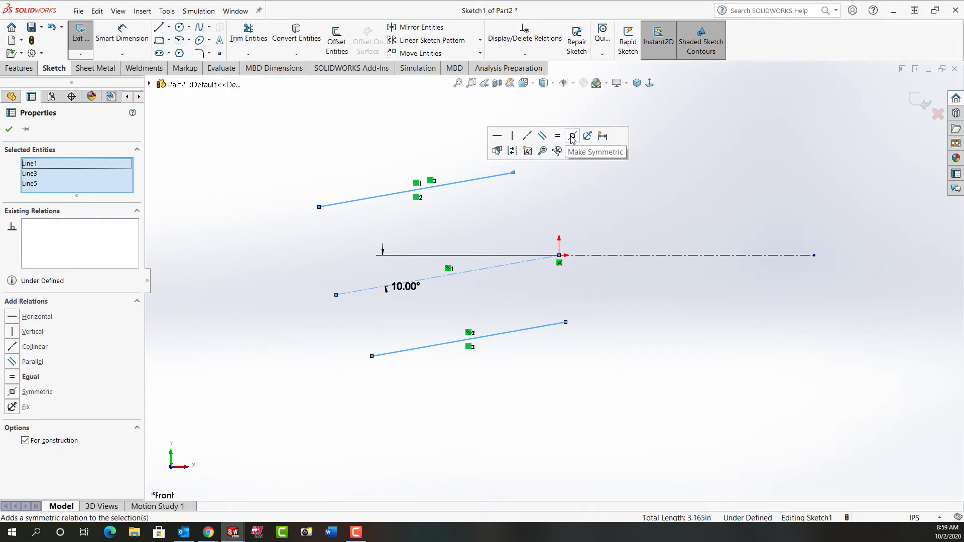
pyautogui.click(572, 139)
pyautogui.click(613, 188)
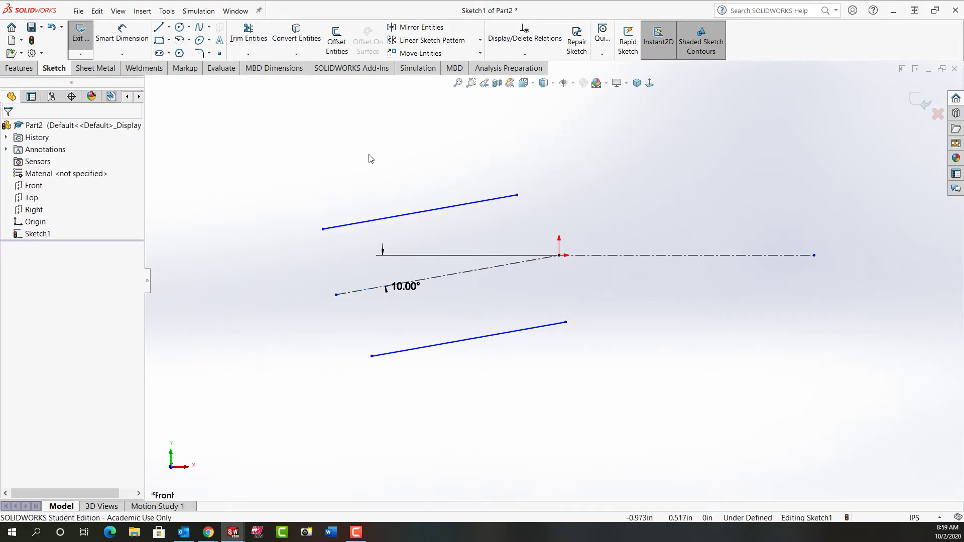
# Step: Draw a centreline joining the right ends of the upper and lower jaw lines
pyautogui.click(168, 26)
pyautogui.click(185, 53)
pyautogui.click(518, 195)
pyautogui.click(567, 323)
pyautogui.press('Escape')
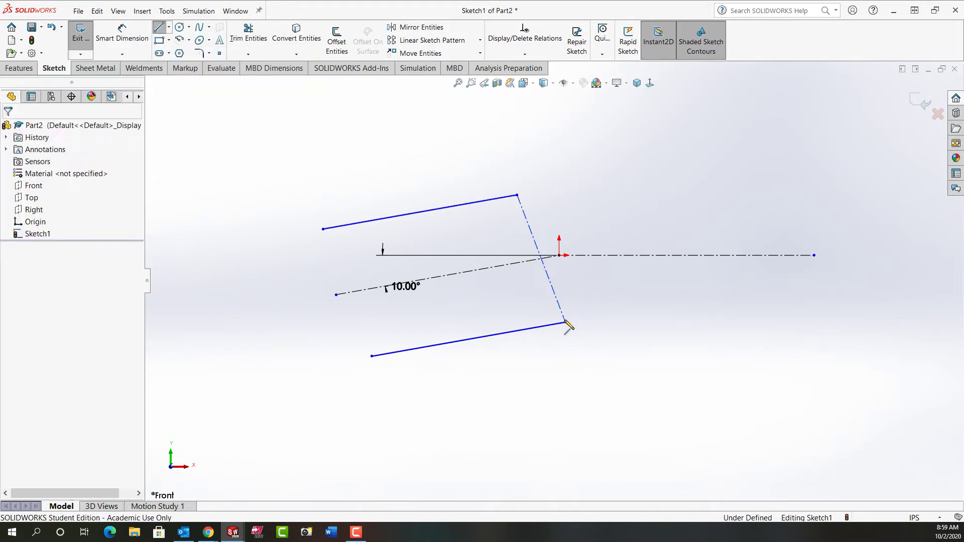
# Step: Make the end centreline perpendicular to the jaw lines and coincident with the origin
pyautogui.click(561, 310)
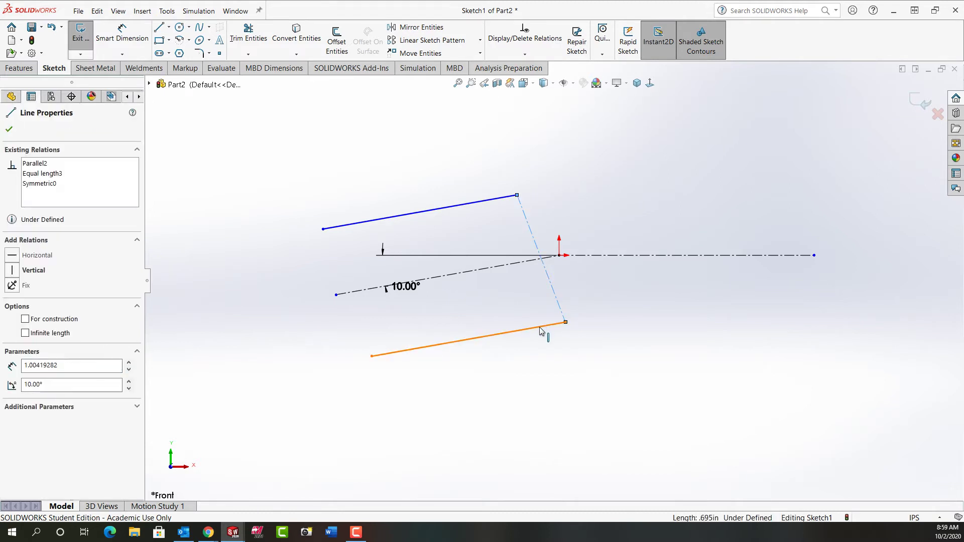
pyautogui.keyDown('ctrl'); pyautogui.click(551, 325); pyautogui.keyUp('ctrl')
pyautogui.click(614, 283)
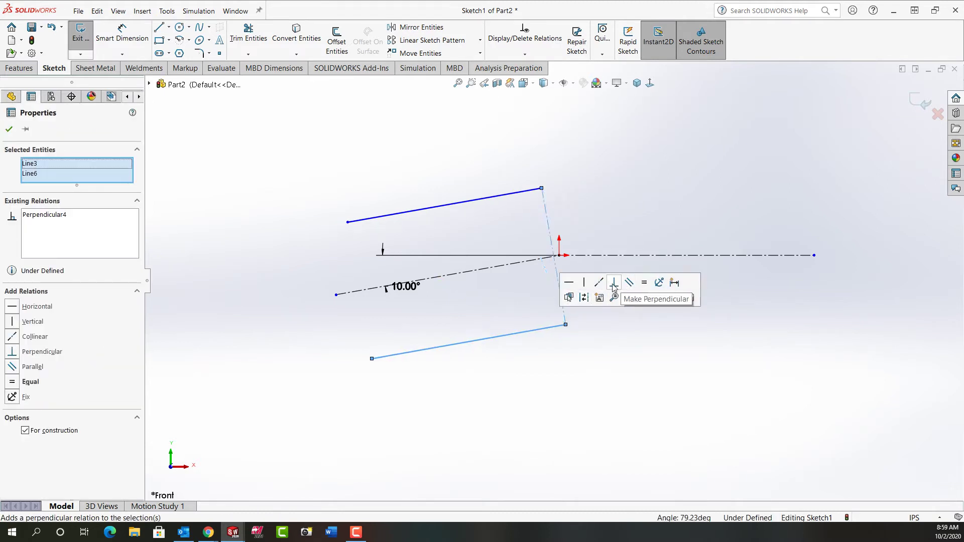
pyautogui.click(609, 337)
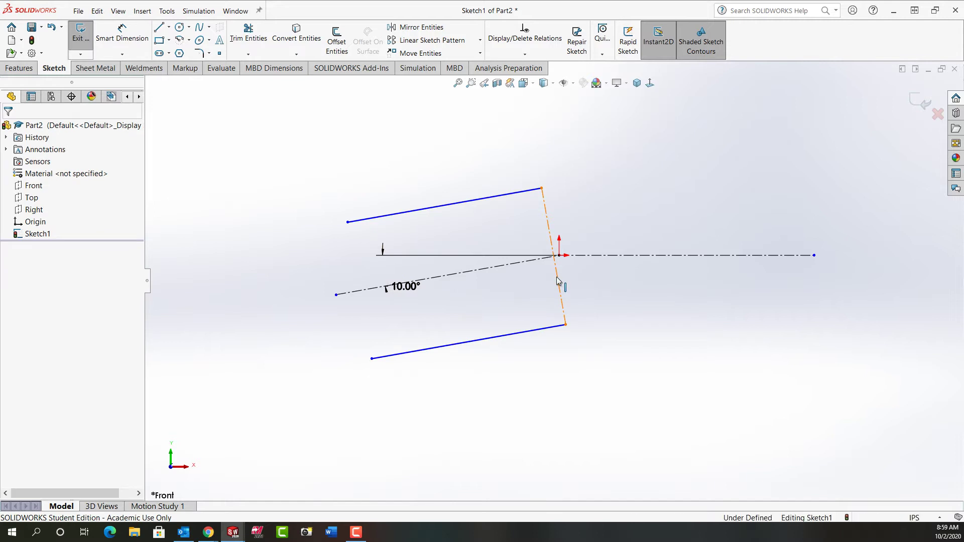
pyautogui.click(557, 281)
pyautogui.keyDown('ctrl'); pyautogui.click(560, 256); pyautogui.keyUp('ctrl')
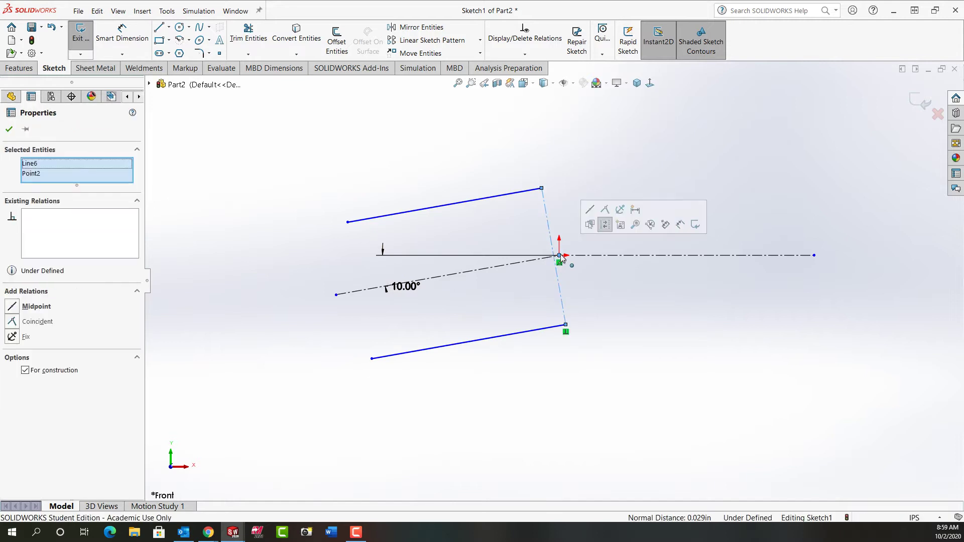
pyautogui.click(605, 211)
pyautogui.click(636, 320)
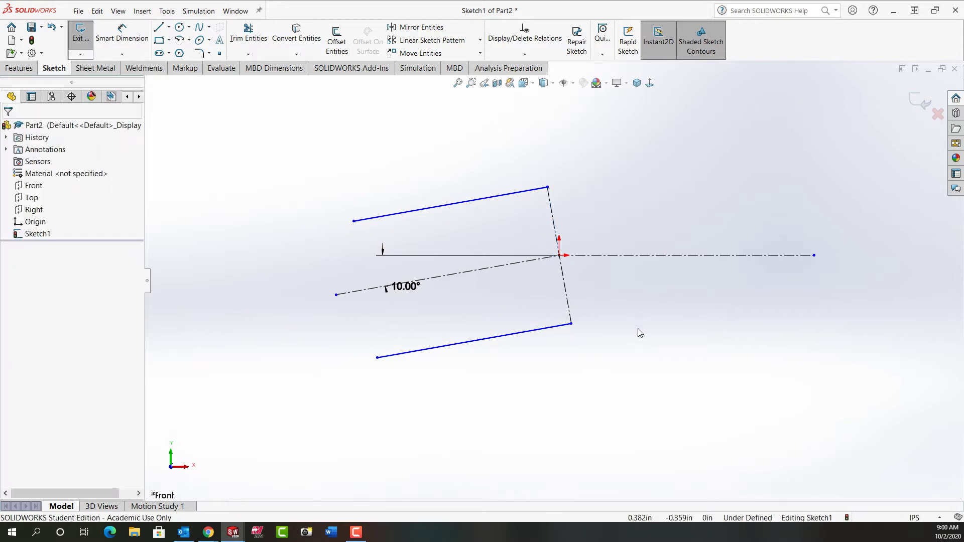
pyautogui.moveTo(679, 362); pyautogui.dragTo(668, 297, button='right')
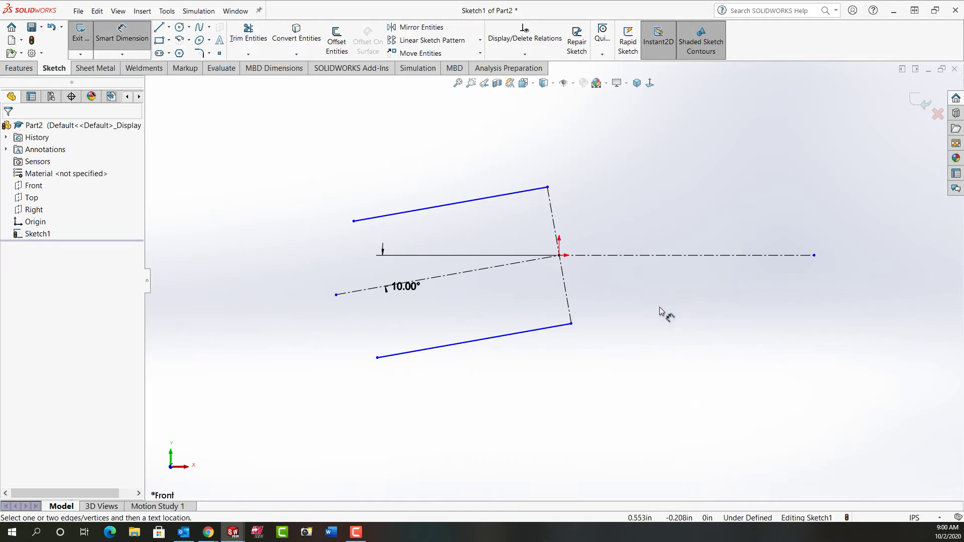
# Step: Dimension the gap between the two jaw lines as .625
pyautogui.click(397, 355)
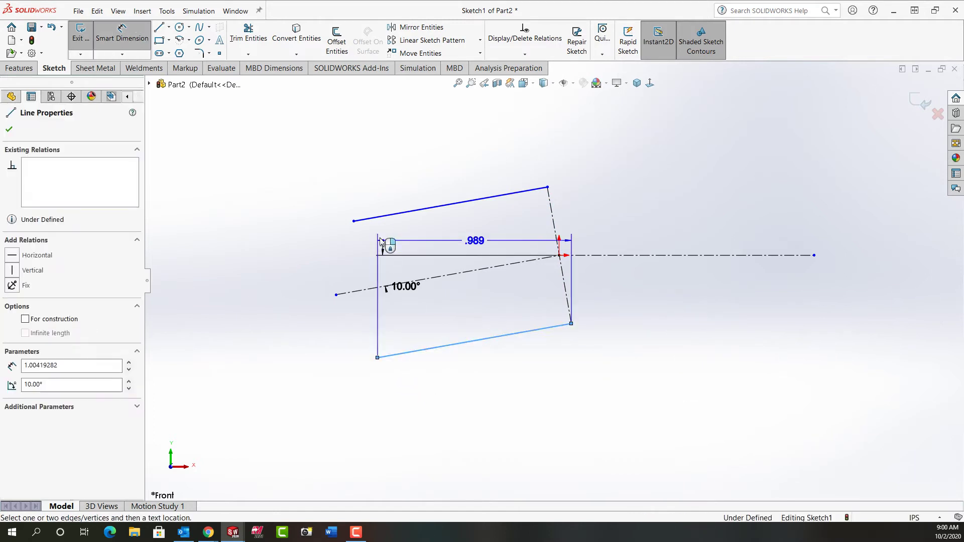
pyautogui.click(372, 221)
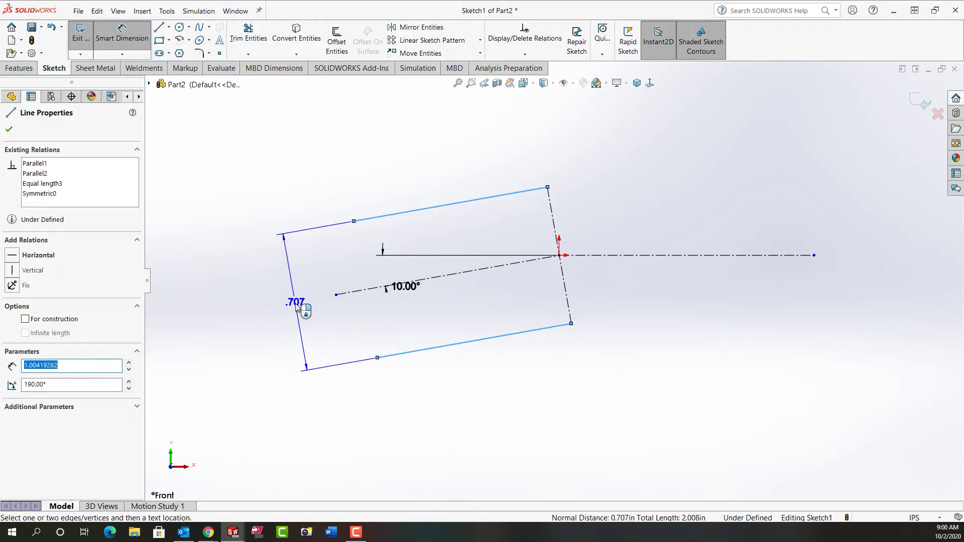
pyautogui.click(296, 308)
pyautogui.write('.625')
pyautogui.press('Return')
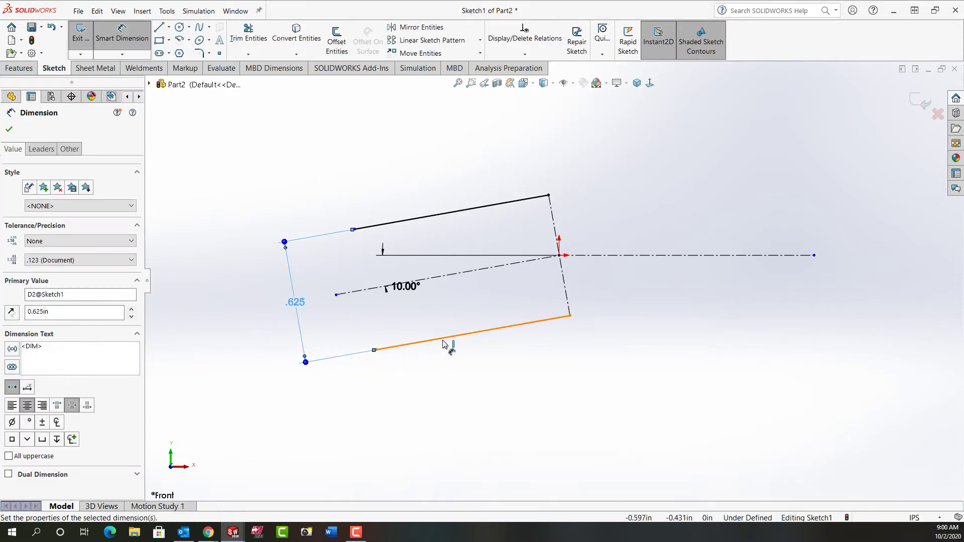
# Step: Set the lower jaw line's length to .618, then shorten the centreline and tidy the dimensions
pyautogui.click(444, 343)
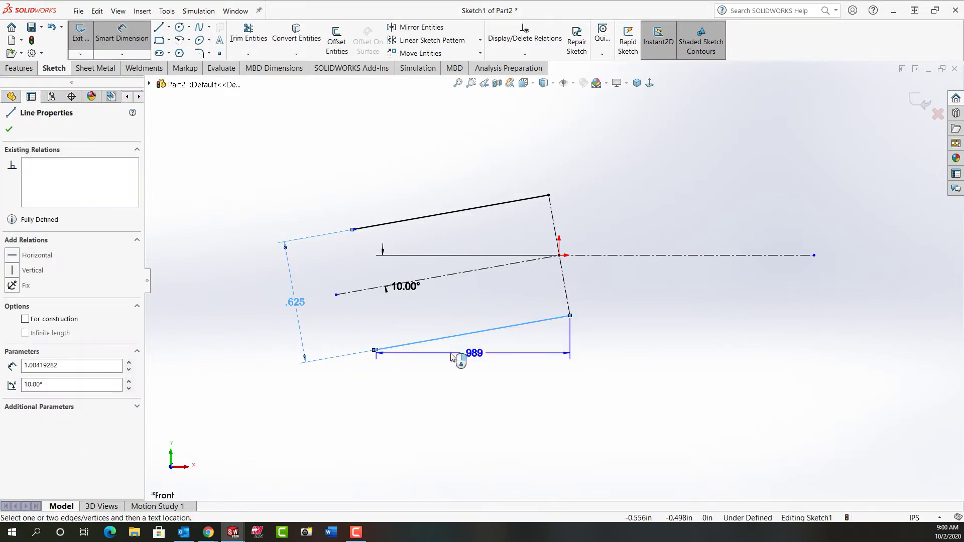
pyautogui.click(536, 350)
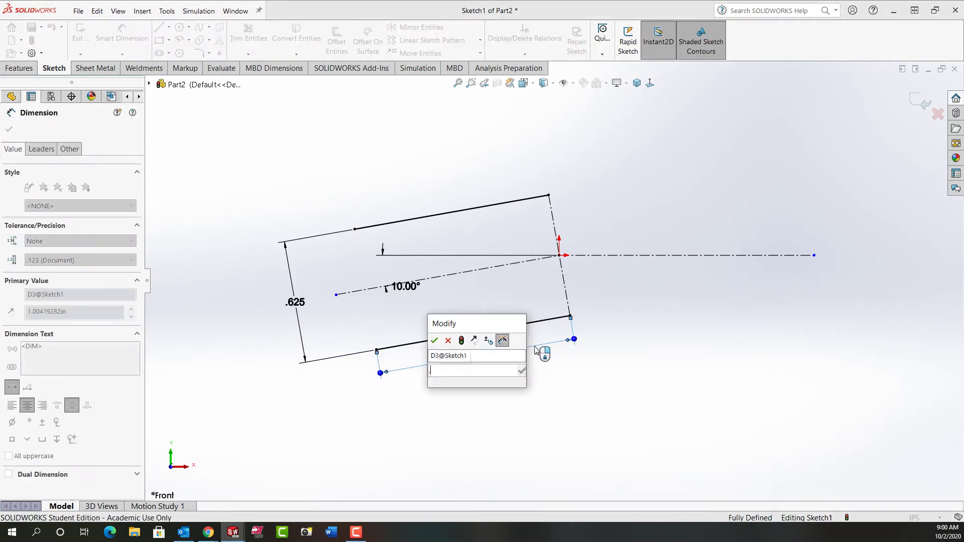
pyautogui.write('.618')
pyautogui.press('Return')
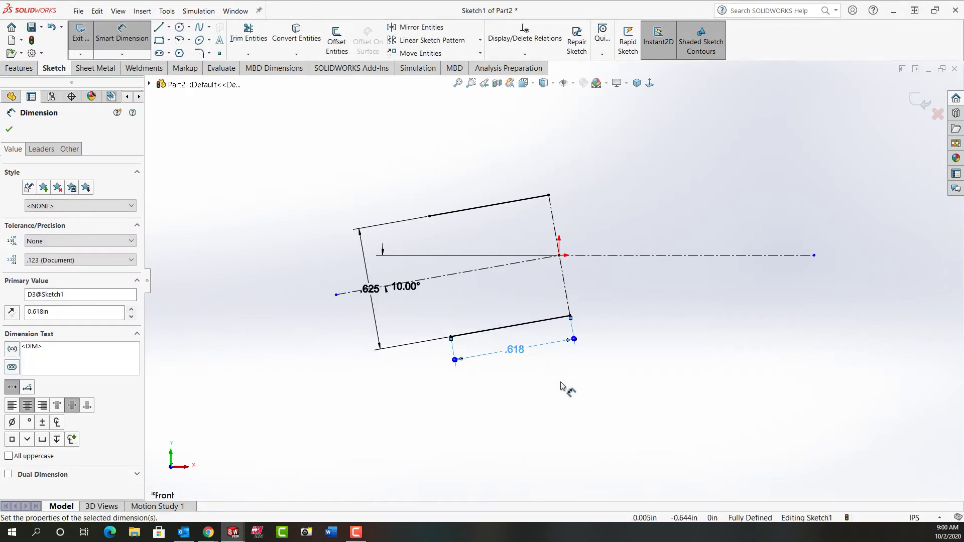
pyautogui.press('Escape')
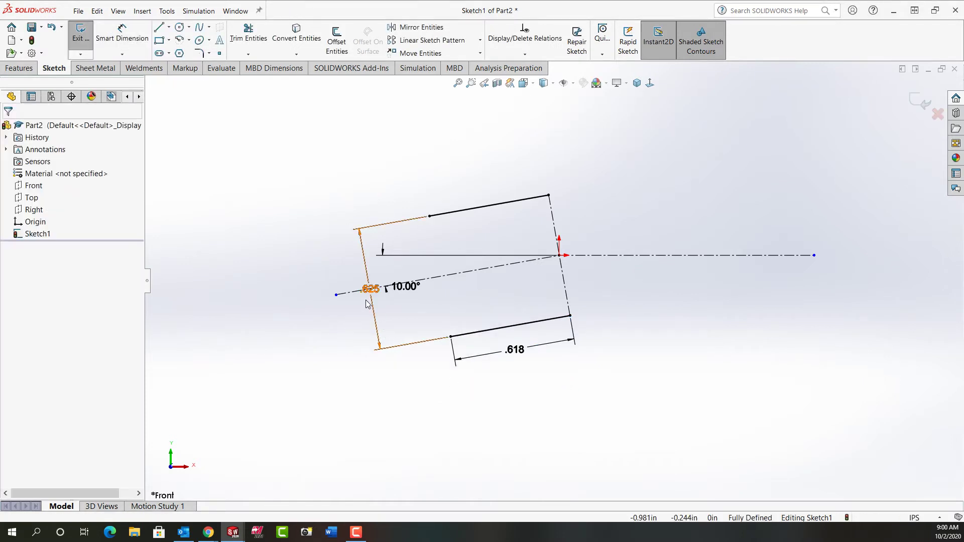
pyautogui.moveTo(336, 296)
pyautogui.mouseDown()
pyautogui.moveTo(429, 293)
pyautogui.moveTo(399, 276)
pyautogui.moveTo(409, 272)
pyautogui.moveTo(381, 293)
pyautogui.mouseUp()
pyautogui.click(573, 401)
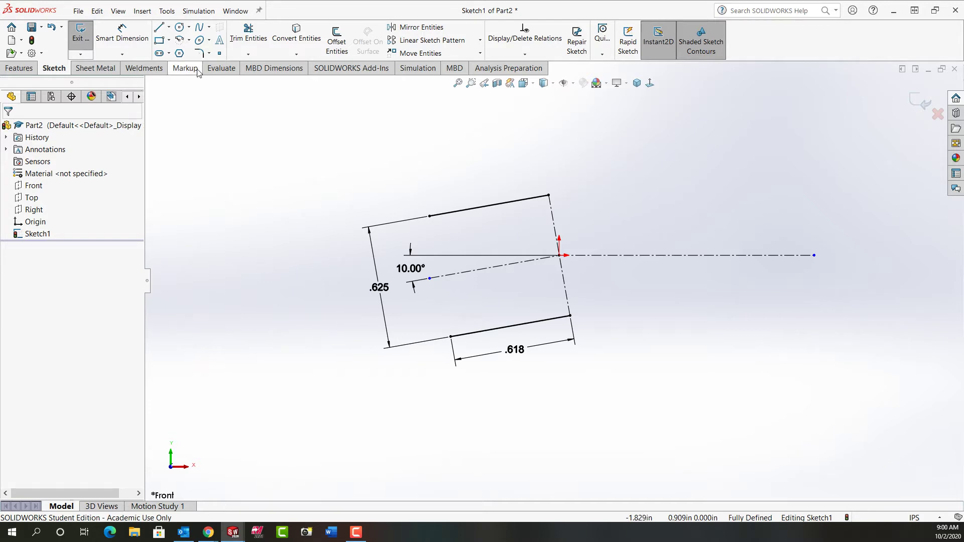
# Step: Draw a 3-point arc joining the jaw lines' right ends, bulging past the end line
pyautogui.click(179, 40)
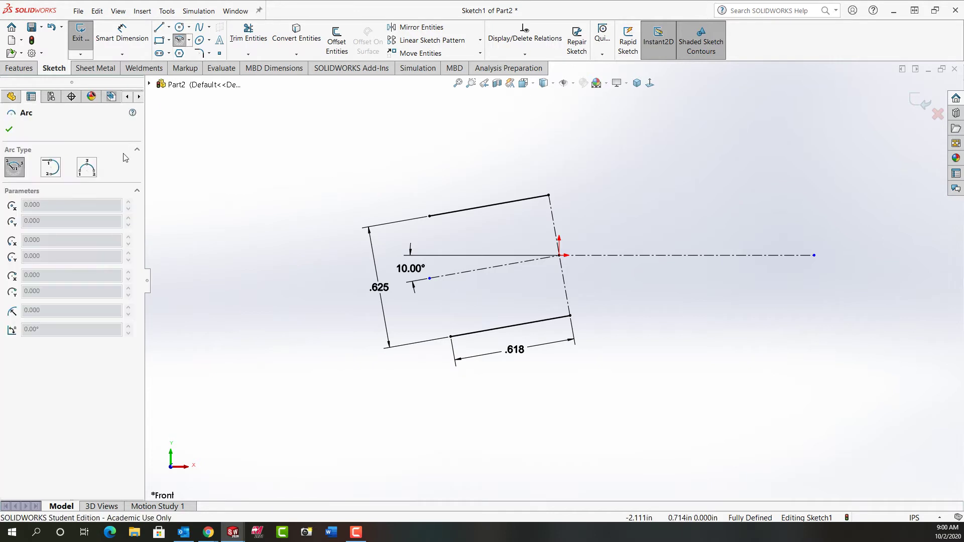
pyautogui.click(87, 169)
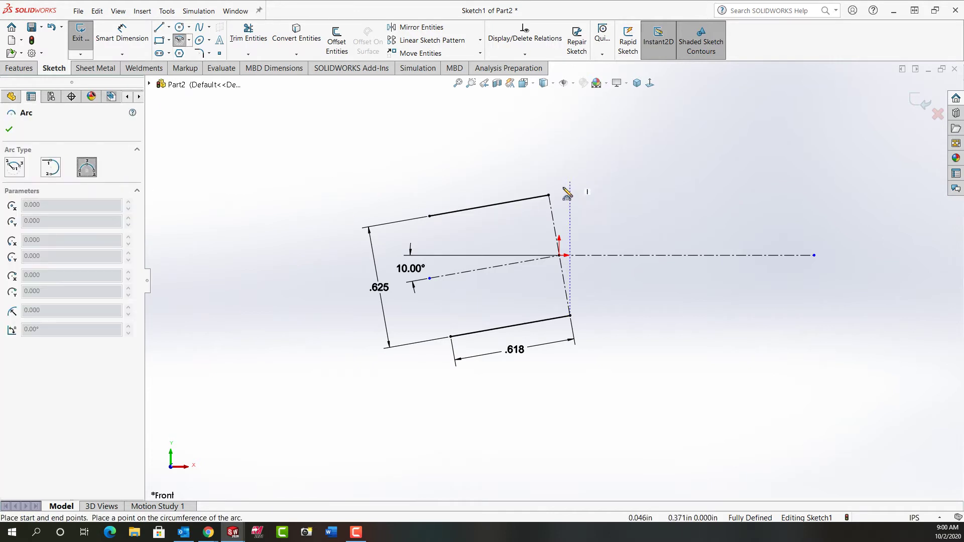
pyautogui.click(548, 195)
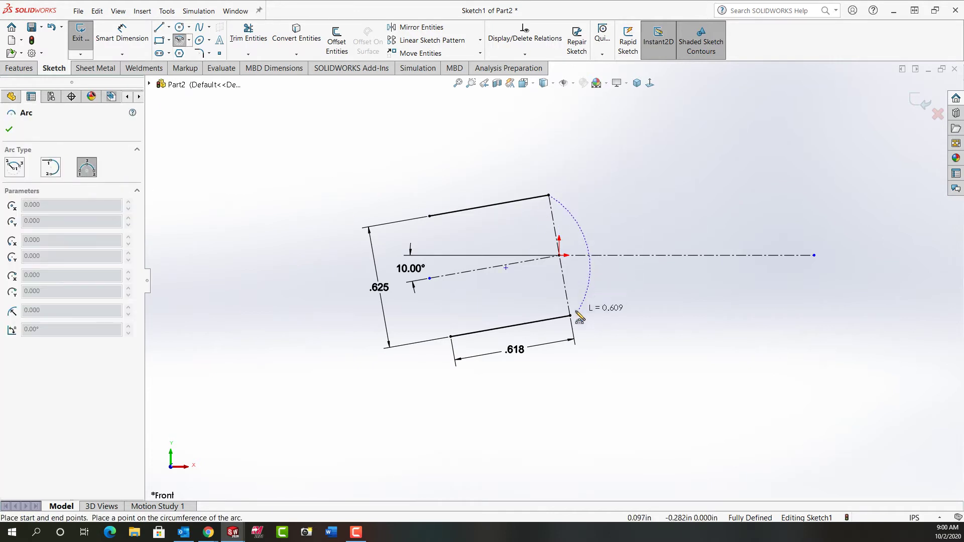
pyautogui.click(571, 315)
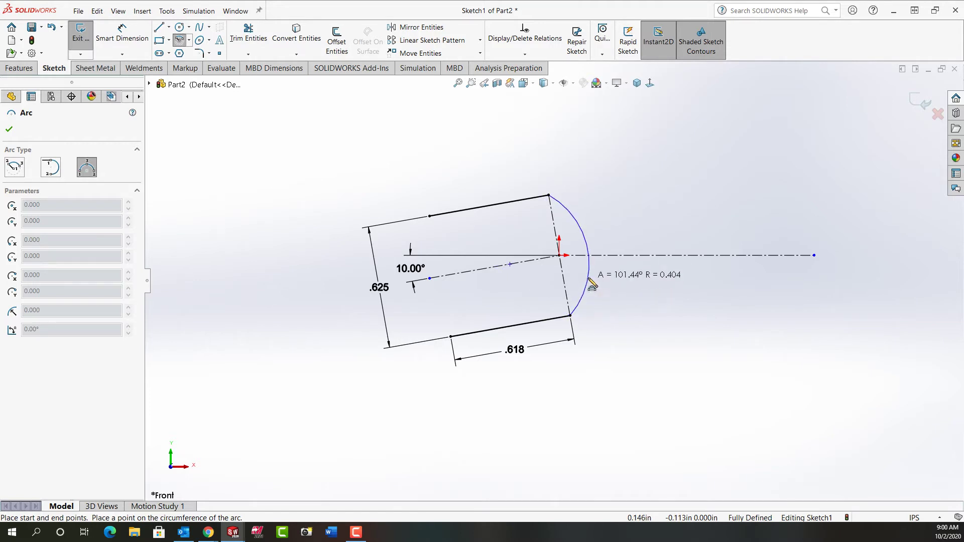
pyautogui.click(591, 281)
pyautogui.press('Escape')
pyautogui.click(624, 345)
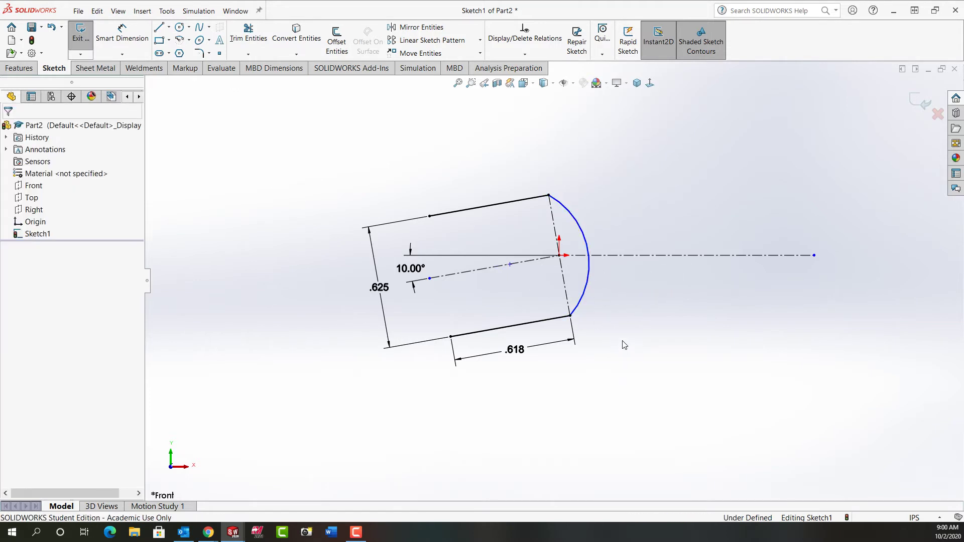
# Step: Put the inner arc's centre on the angled centreline and dimension its radius .373
pyautogui.click(509, 266)
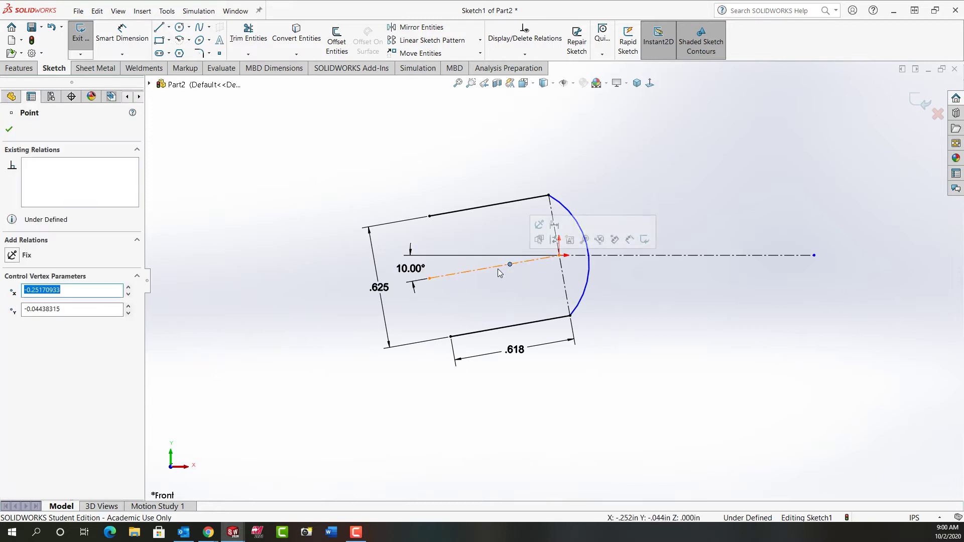
pyautogui.keyDown('ctrl'); pyautogui.click(498, 270); pyautogui.keyUp('ctrl')
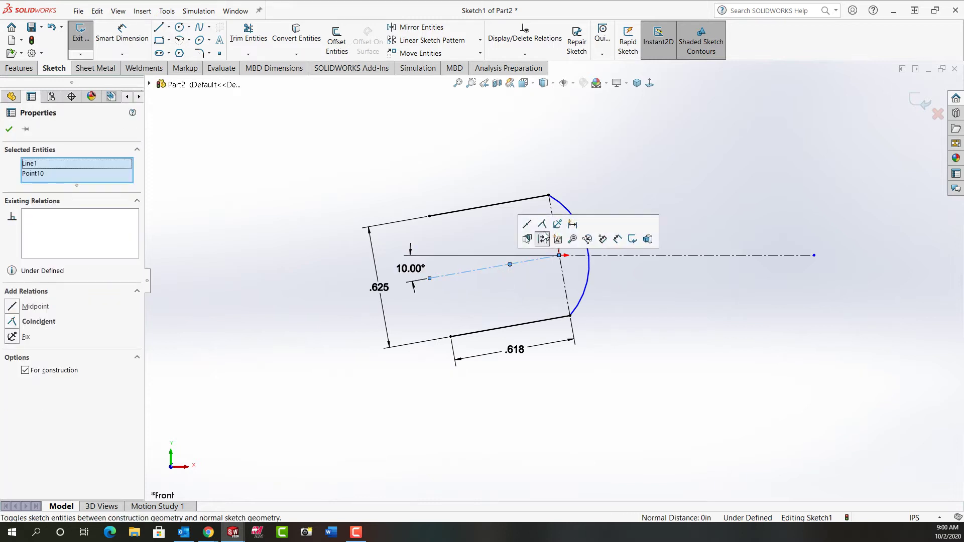
pyautogui.click(542, 224)
pyautogui.moveTo(689, 324); pyautogui.dragTo(708, 173, button='right')
pyautogui.click(590, 252)
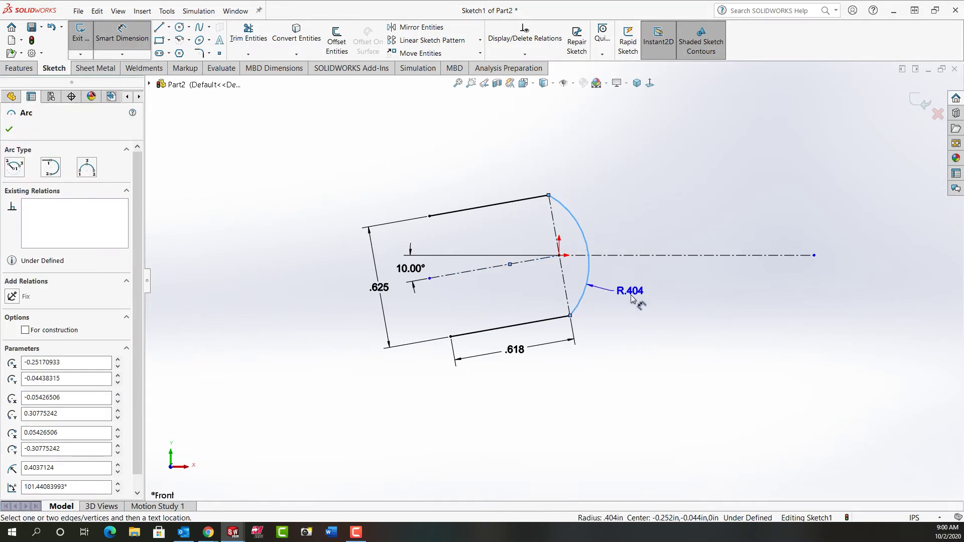
pyautogui.click(631, 299)
pyautogui.write('.37')
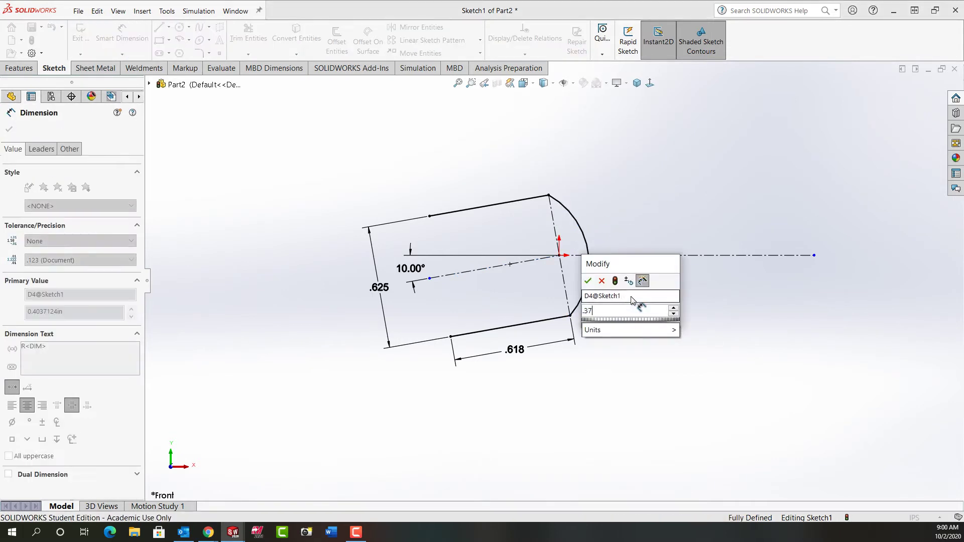
pyautogui.write('3')
pyautogui.press('Return')
pyautogui.click(636, 344)
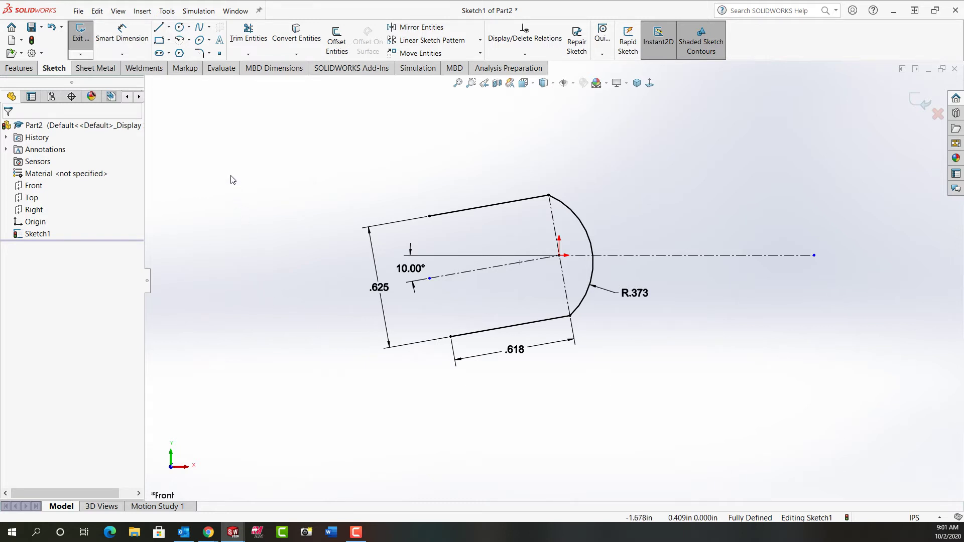
# Step: Draw the first two 3-point outer arcs starting from the upper jaw line's left end
pyautogui.click(180, 39)
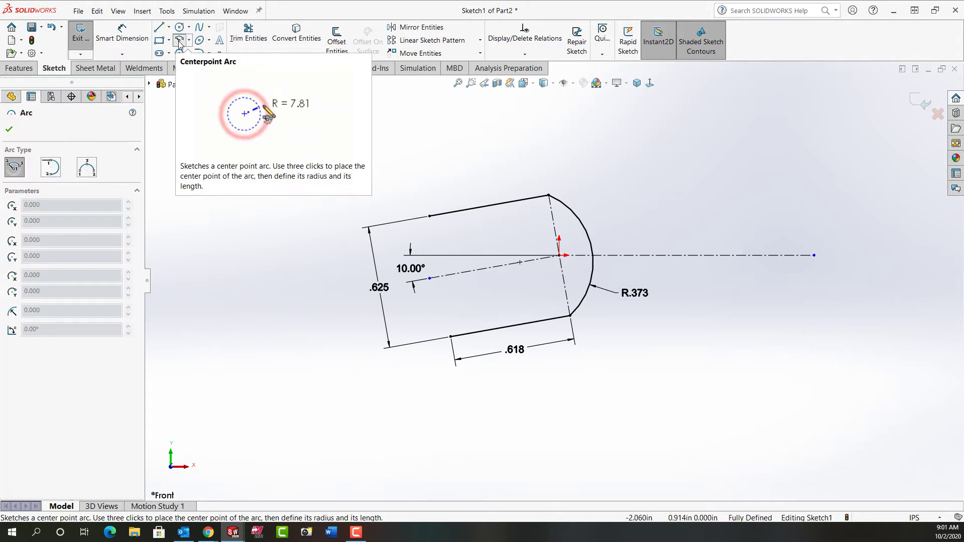
pyautogui.click(90, 170)
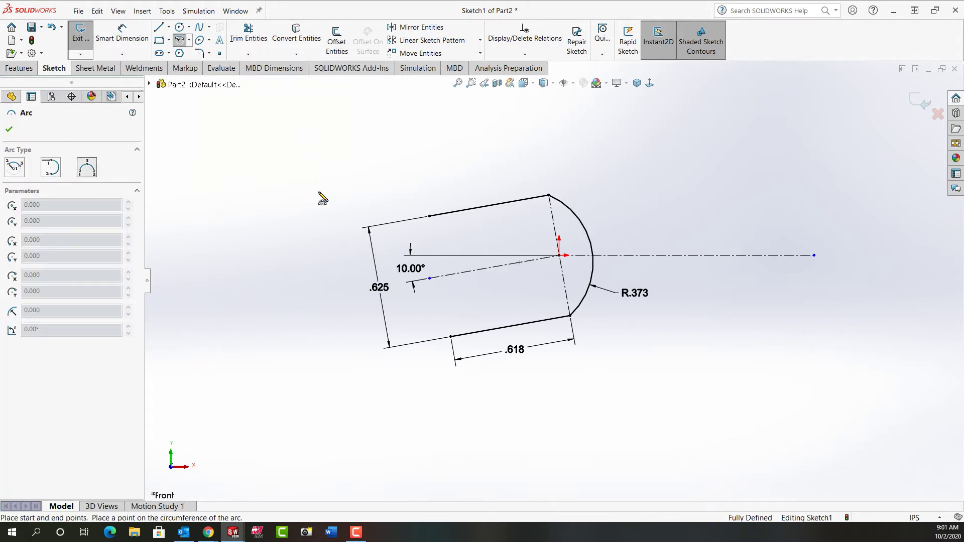
pyautogui.click(430, 217)
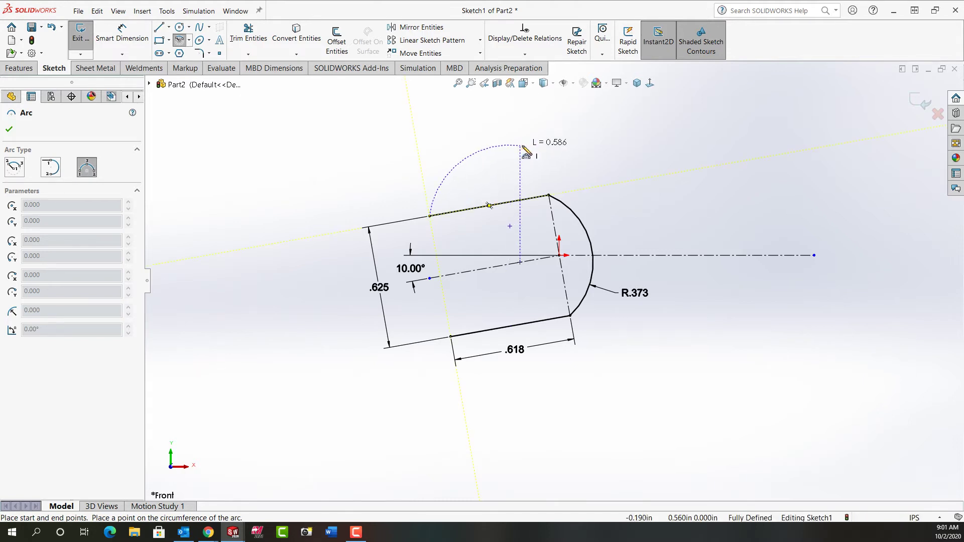
pyautogui.click(520, 146)
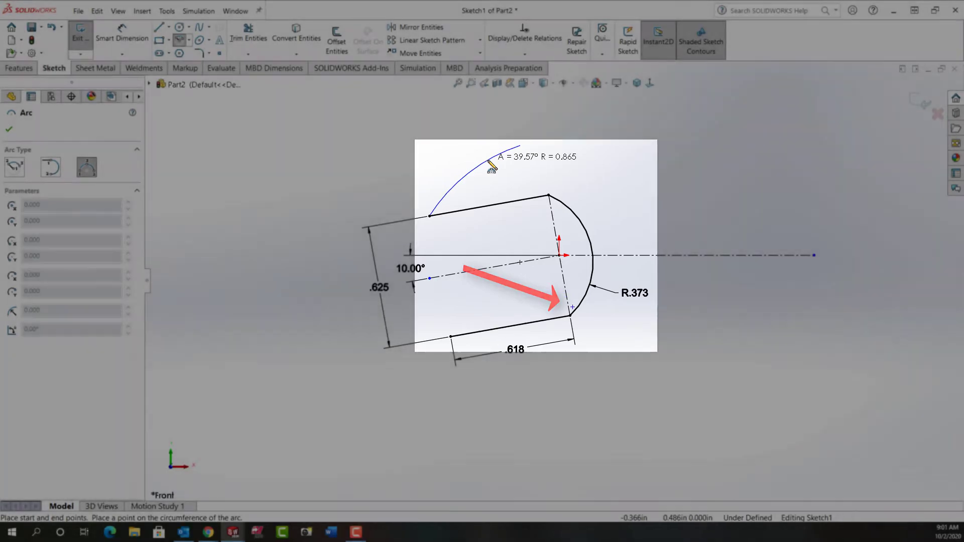
pyautogui.click(489, 161)
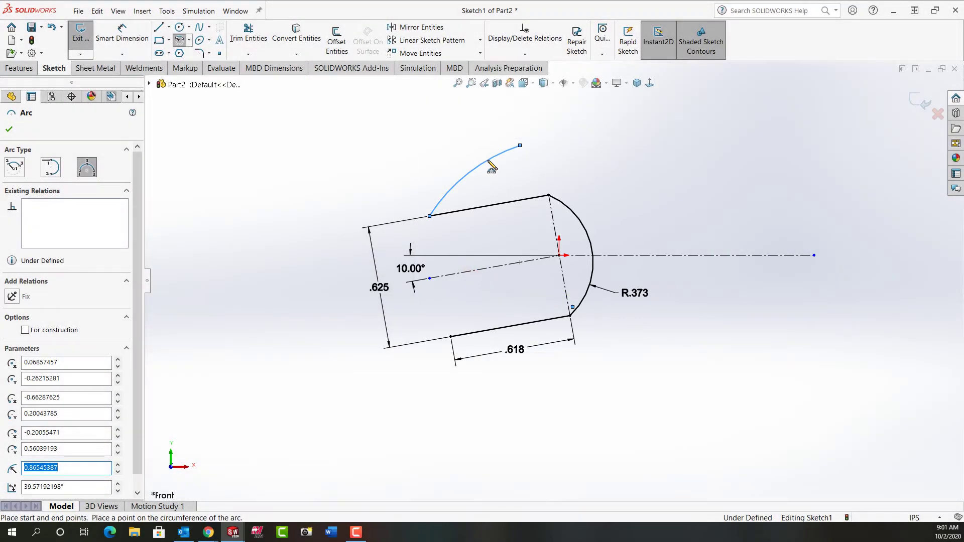
pyautogui.click(521, 146)
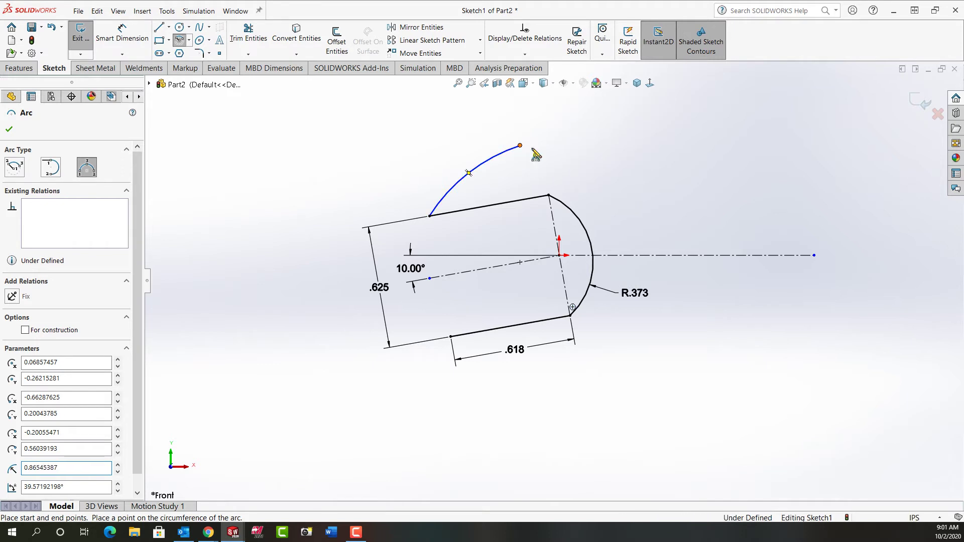
pyautogui.click(648, 209)
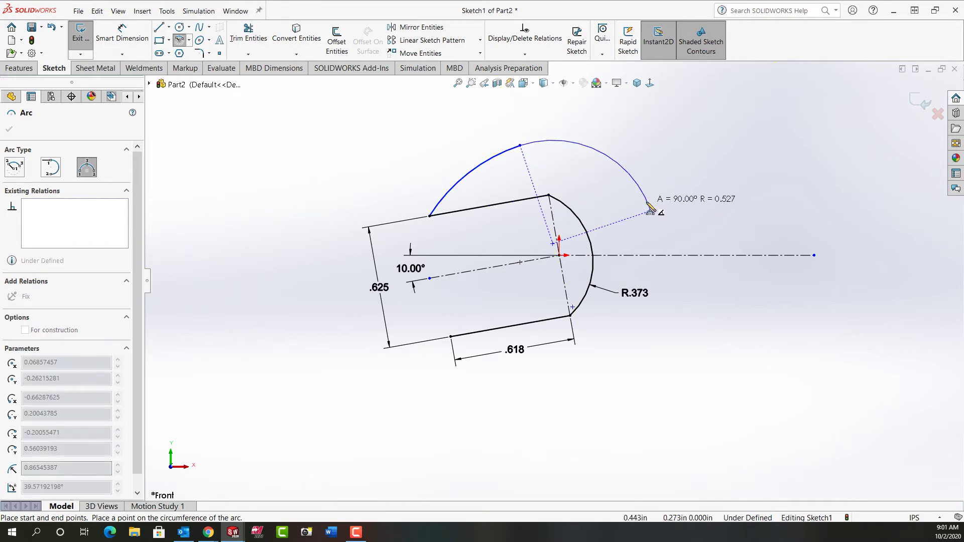
pyautogui.click(649, 208)
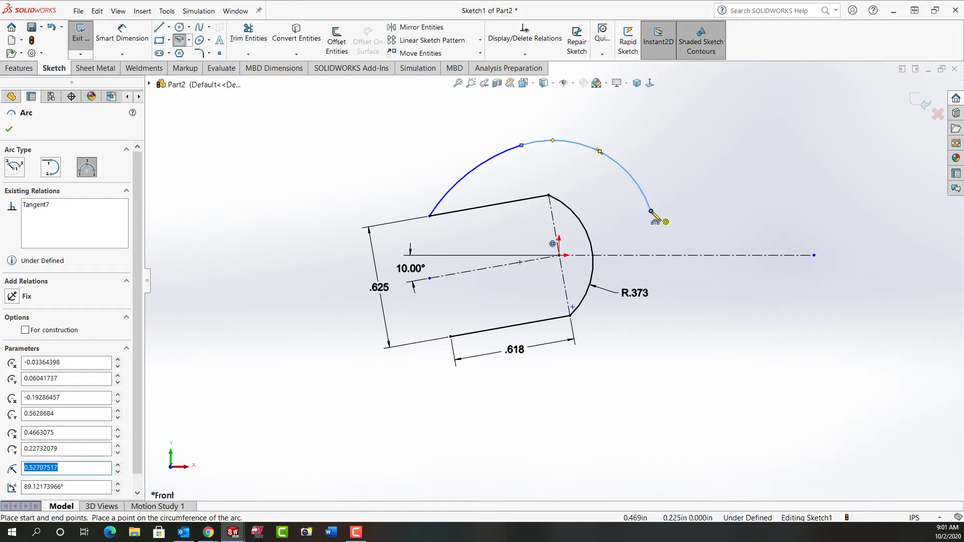
# Step: Chain further outer arcs around the right and bottom, ending on the lower jaw line's endpoint
pyautogui.click(652, 212)
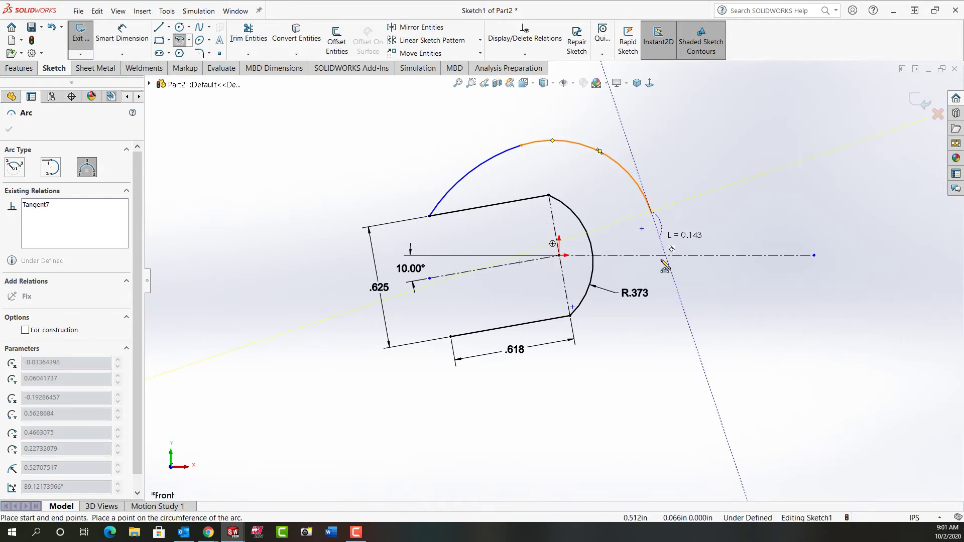
pyautogui.click(658, 320)
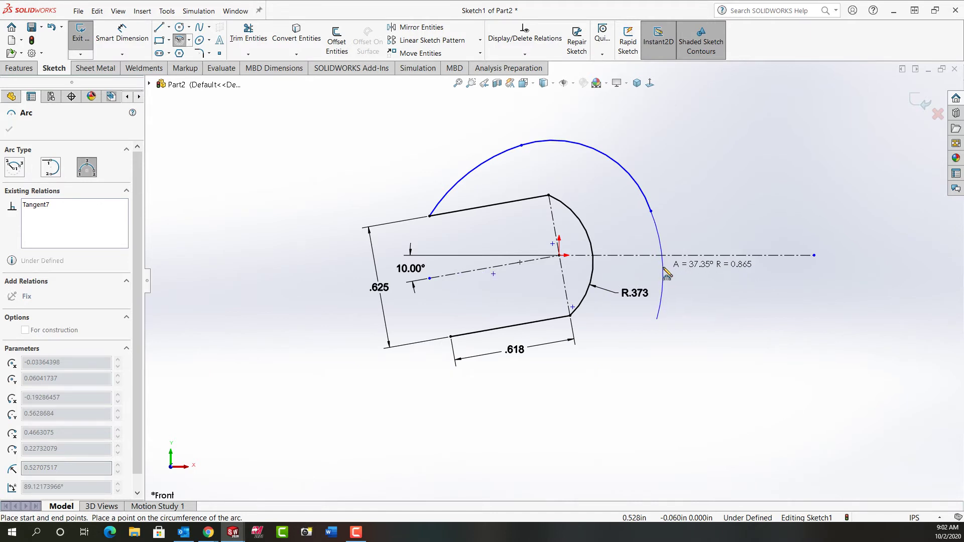
pyautogui.click(666, 273)
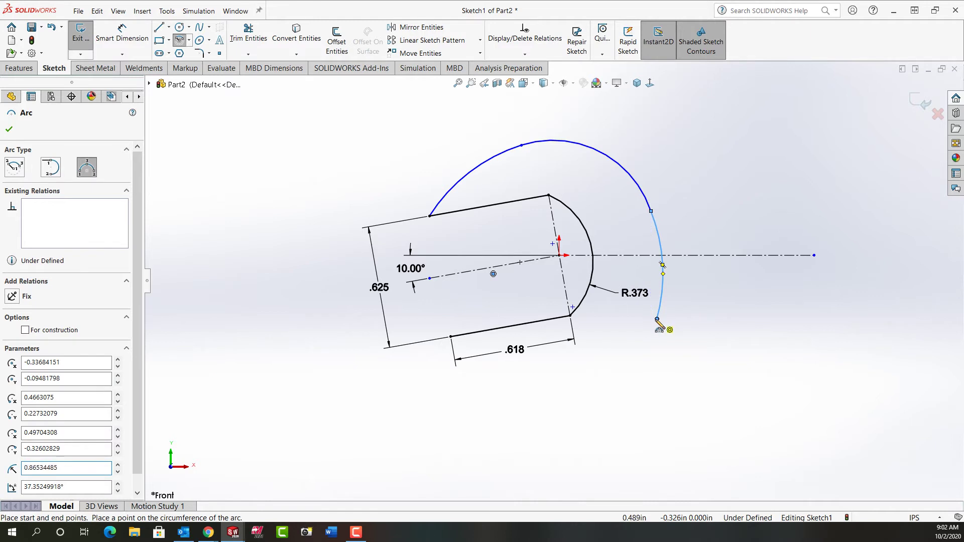
pyautogui.click(656, 319)
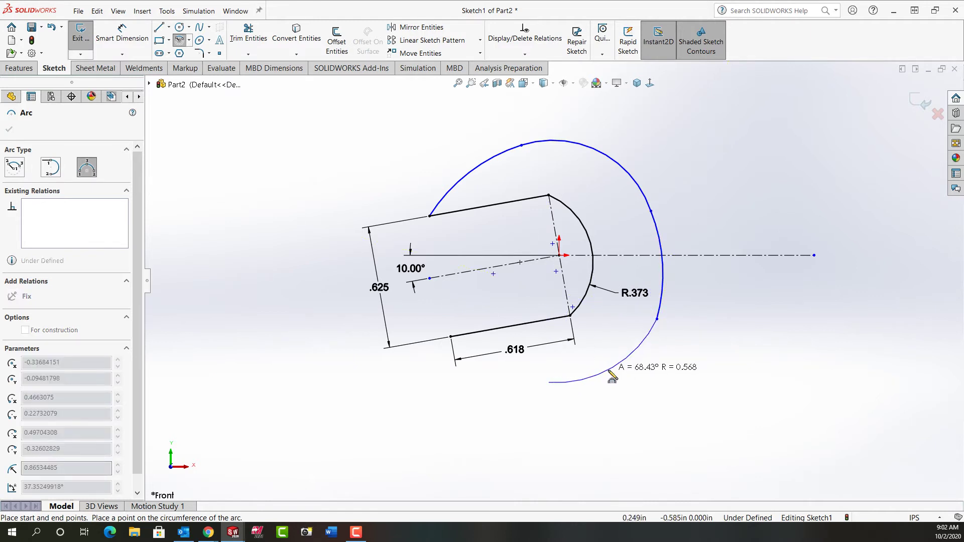
pyautogui.click(612, 369)
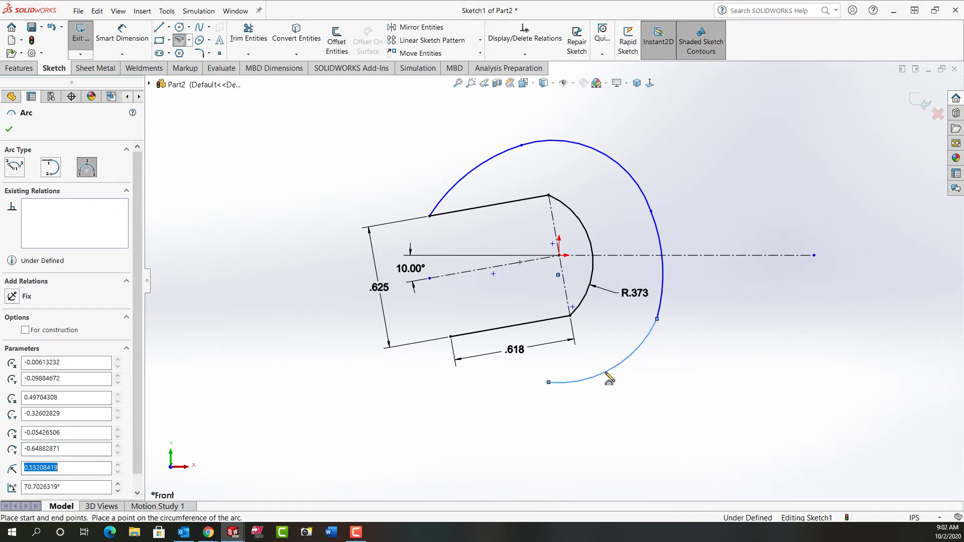
pyautogui.click(549, 382)
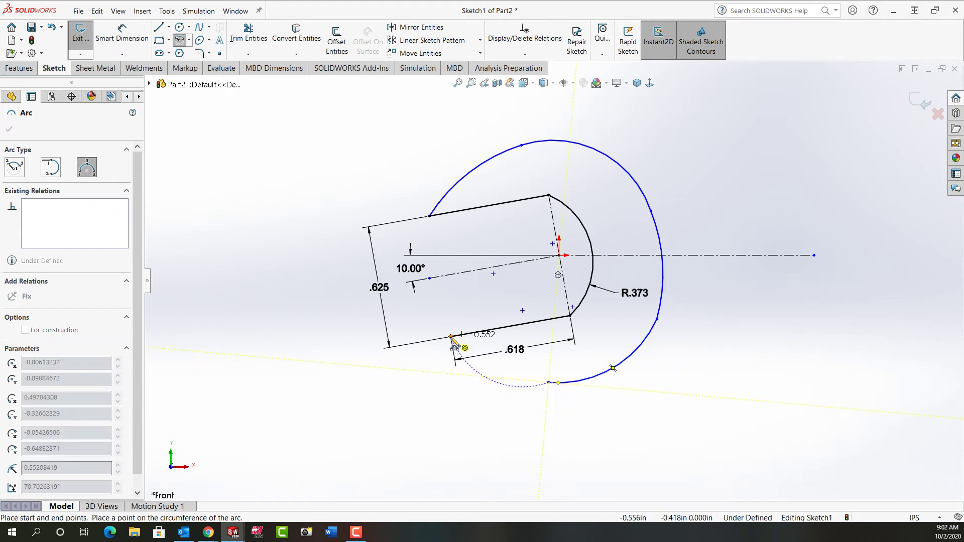
pyautogui.click(451, 337)
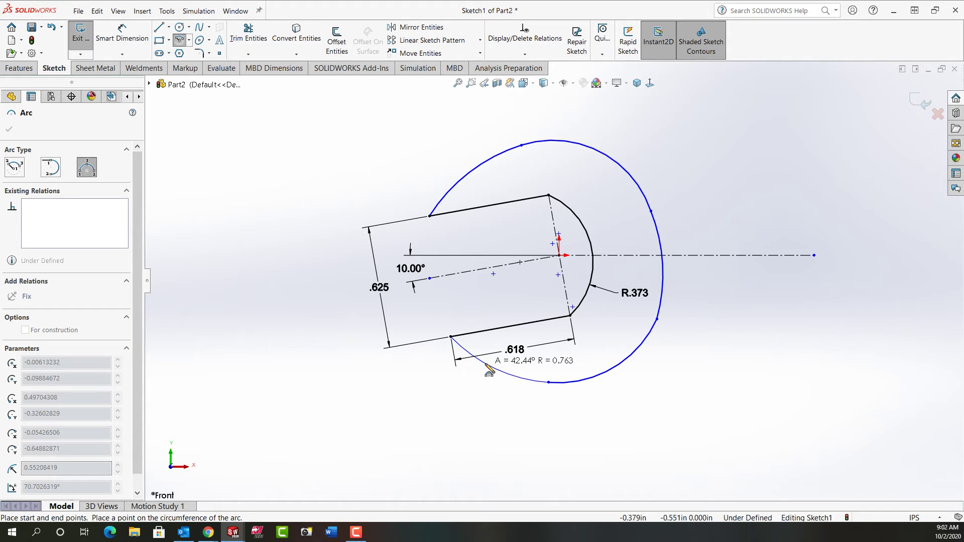
pyautogui.click(489, 371)
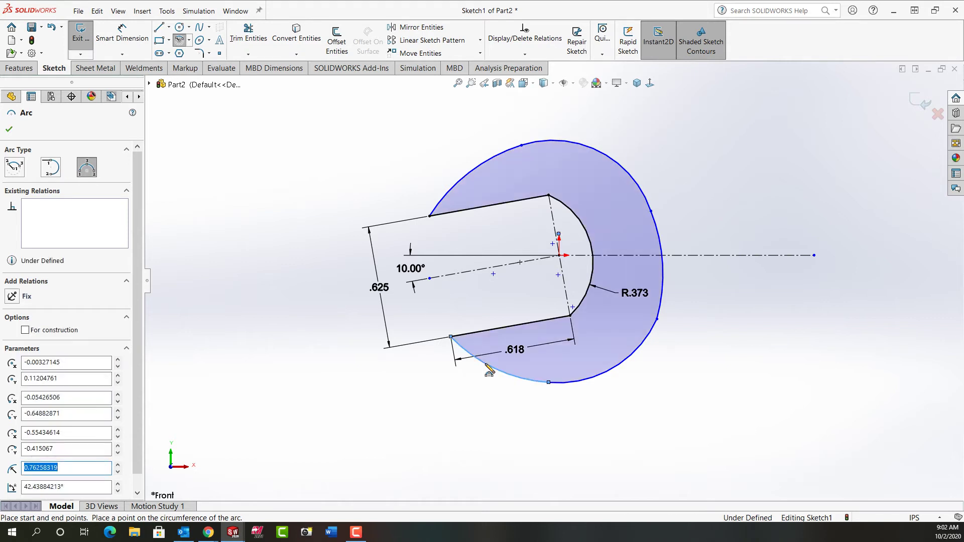
pyautogui.press('Escape')
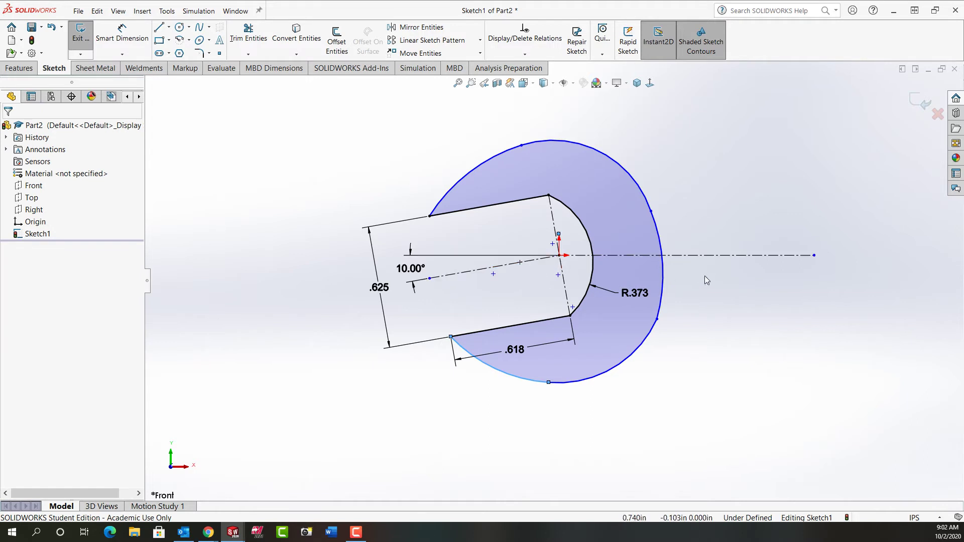
# Step: Make the top outer arc's centre coincident with the angled centreline
pyautogui.click(663, 275)
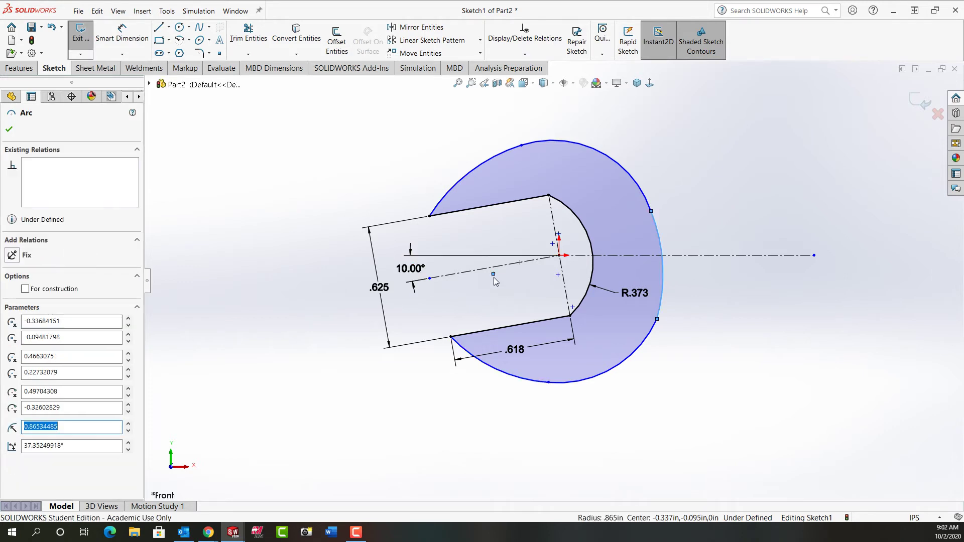
pyautogui.click(493, 274)
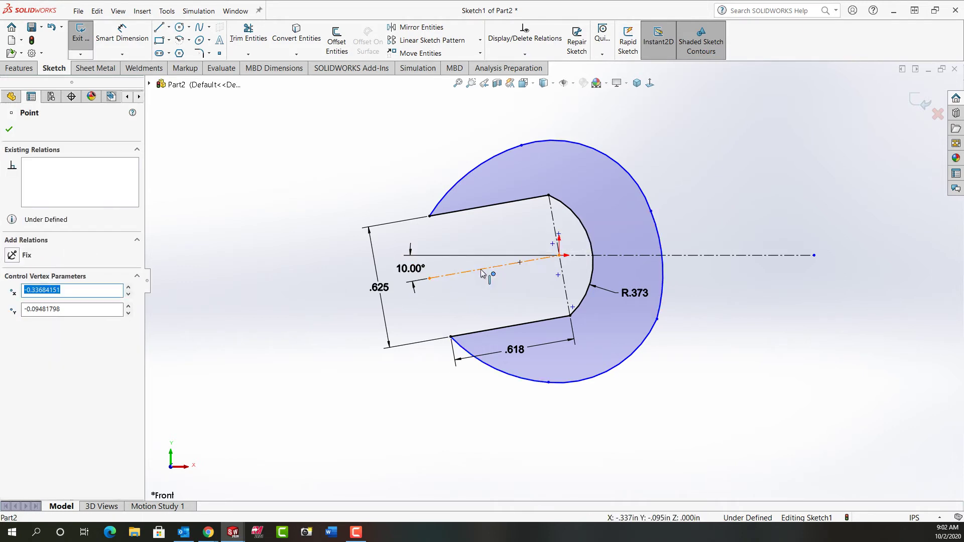
pyautogui.keyDown('ctrl'); pyautogui.click(481, 271); pyautogui.keyUp('ctrl')
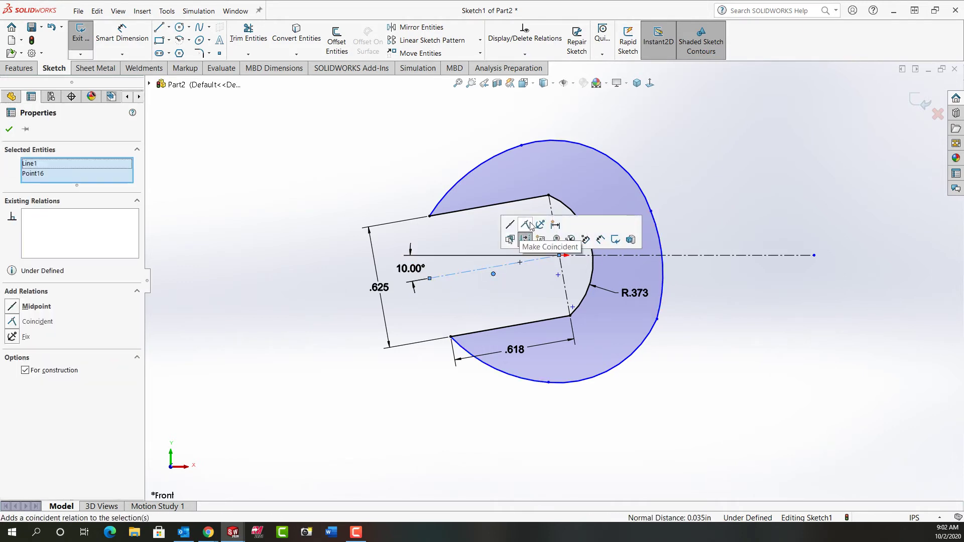
pyautogui.click(525, 224)
pyautogui.click(659, 405)
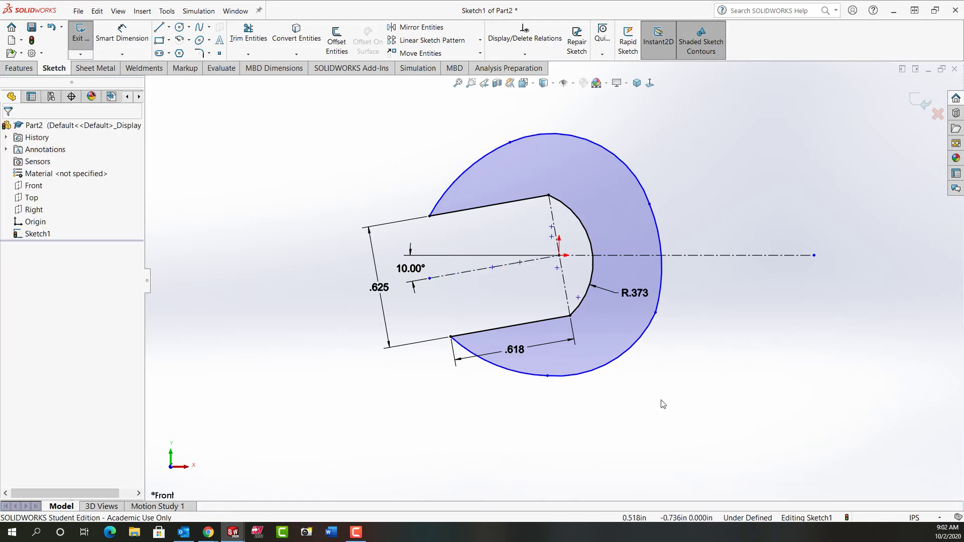
# Step: Make the two bottom arcs tangent, and the right and lower arcs tangent
pyautogui.click(534, 380)
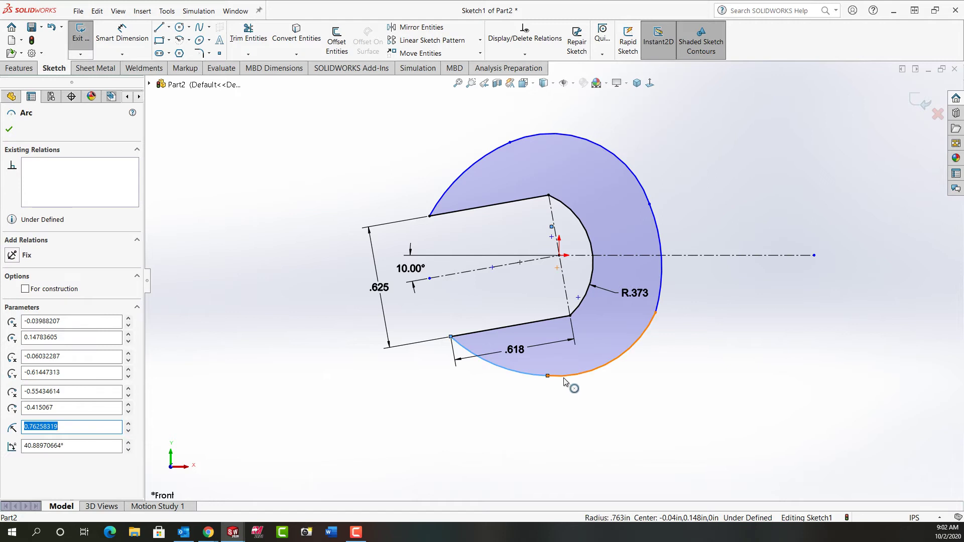
pyautogui.keyDown('ctrl'); pyautogui.click(566, 384); pyautogui.keyUp('ctrl')
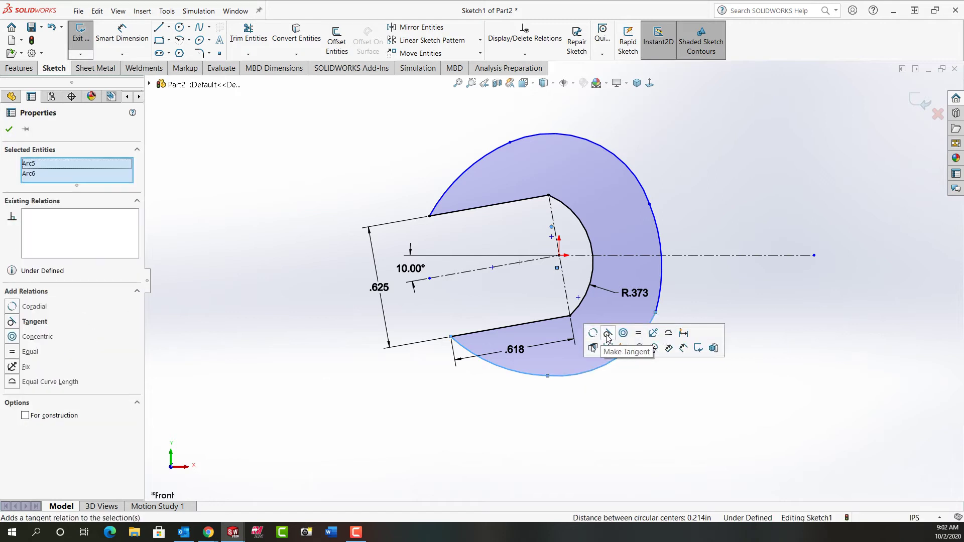
pyautogui.click(607, 333)
pyautogui.press('Escape')
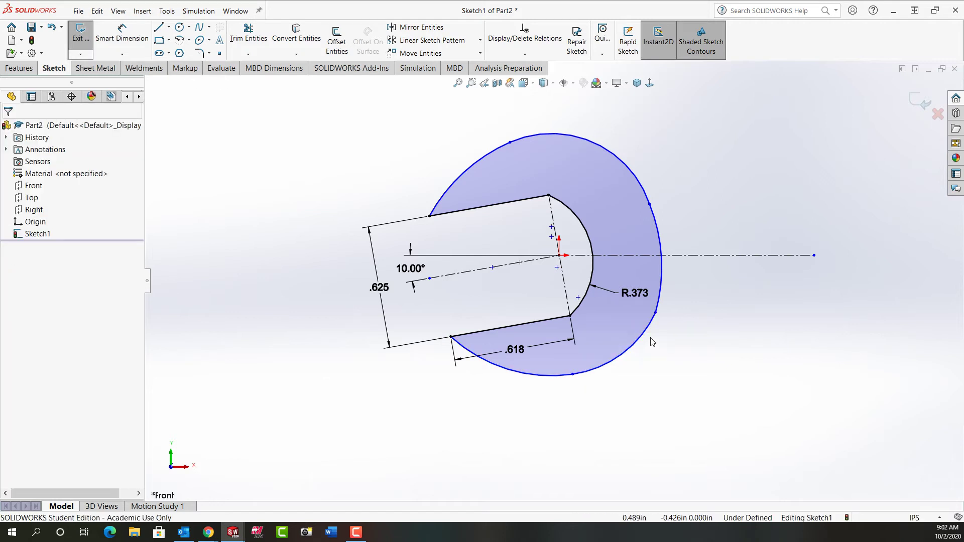
pyautogui.click(646, 338)
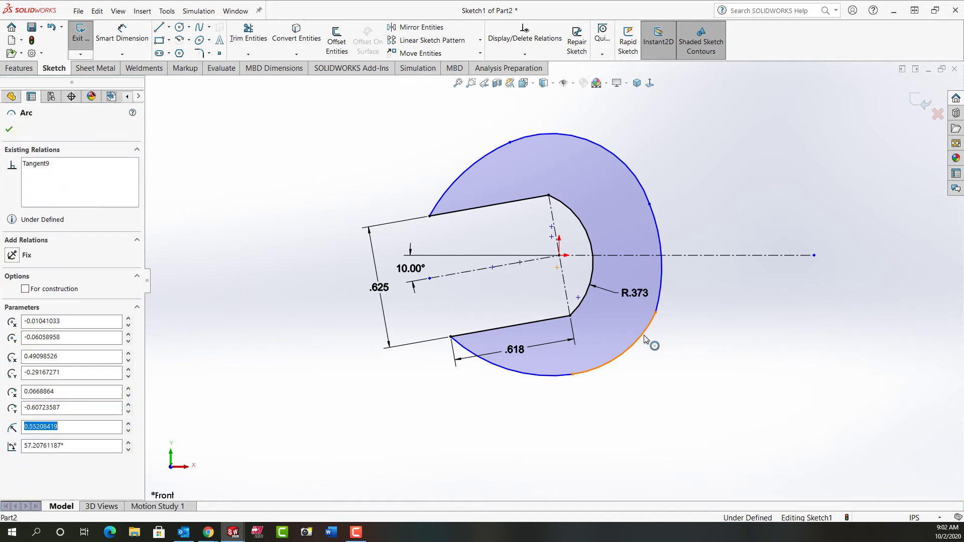
pyautogui.keyDown('ctrl'); pyautogui.click(659, 300); pyautogui.keyUp('ctrl')
pyautogui.click(708, 279)
pyautogui.click(691, 190)
# Step: Drag the right arc's lower endpoint down and make the top and right arcs tangent
pyautogui.moveTo(661, 268); pyautogui.dragTo(661, 313)
pyautogui.click(666, 217)
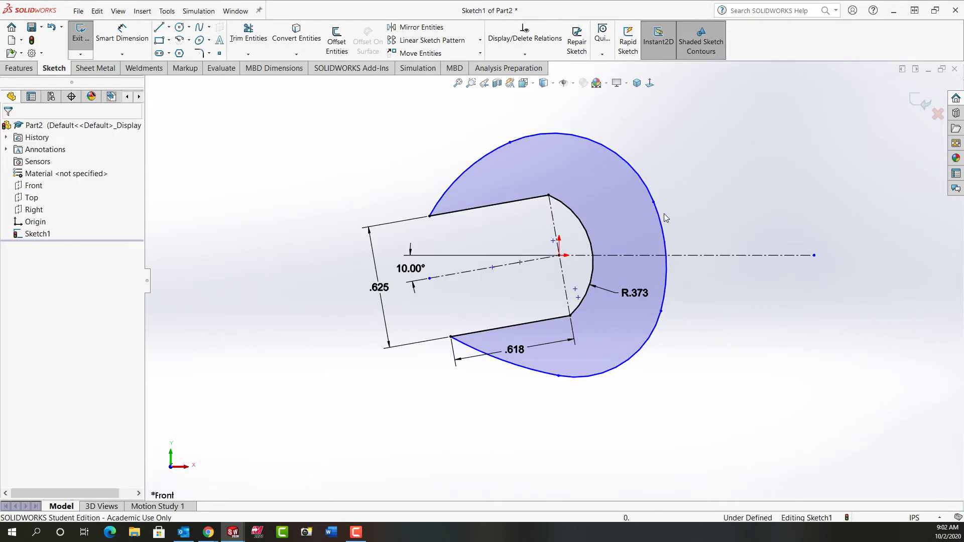
pyautogui.click(660, 221)
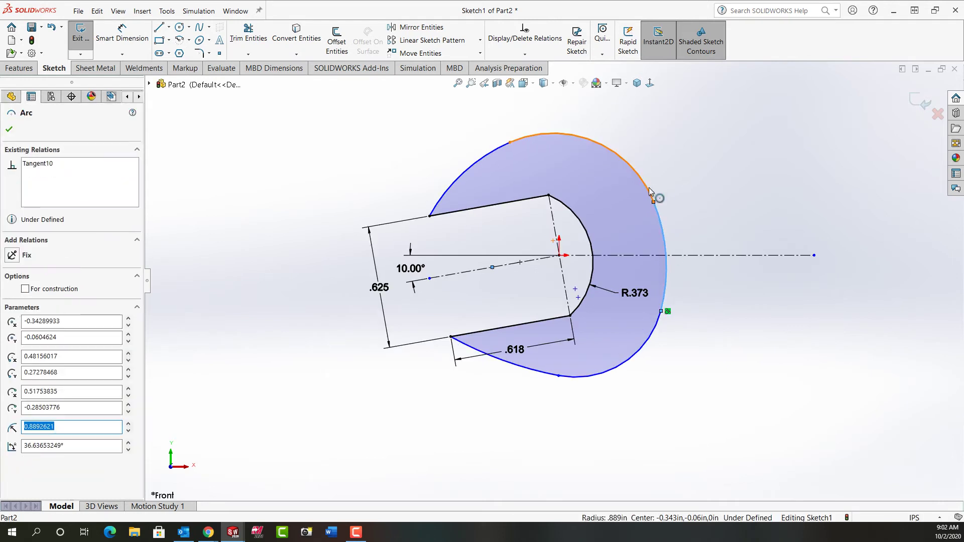
pyautogui.keyDown('ctrl'); pyautogui.click(649, 188); pyautogui.keyUp('ctrl')
pyautogui.click(692, 144)
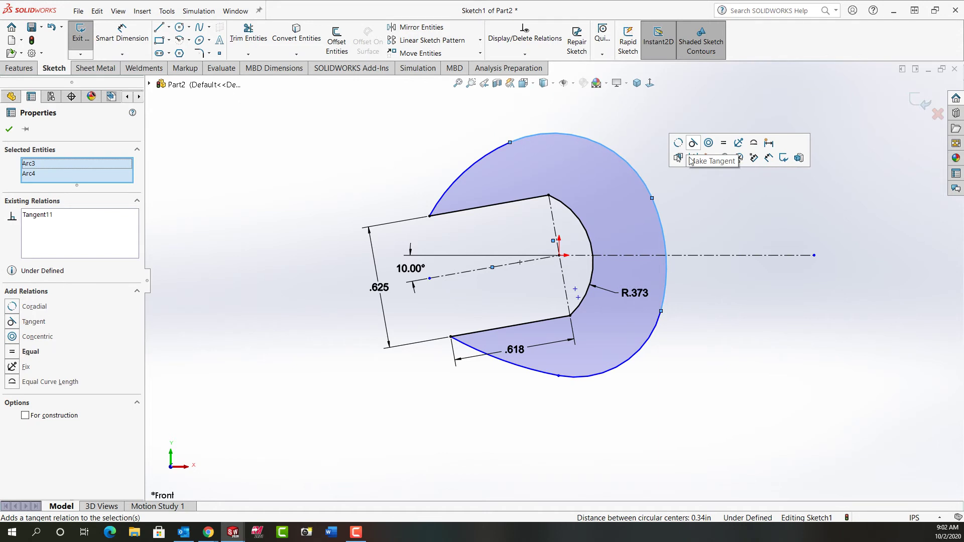
pyautogui.click(626, 123)
pyautogui.click(547, 134)
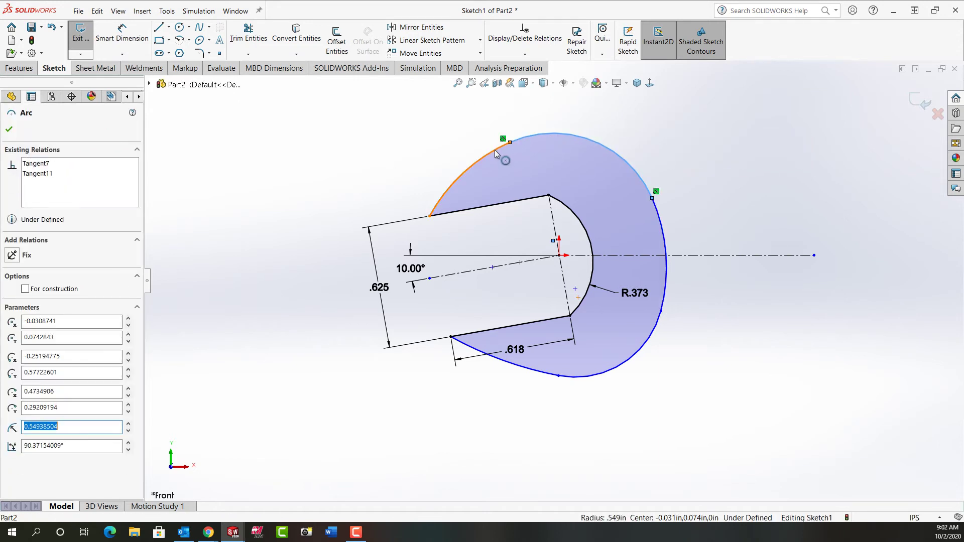
pyautogui.click(451, 145)
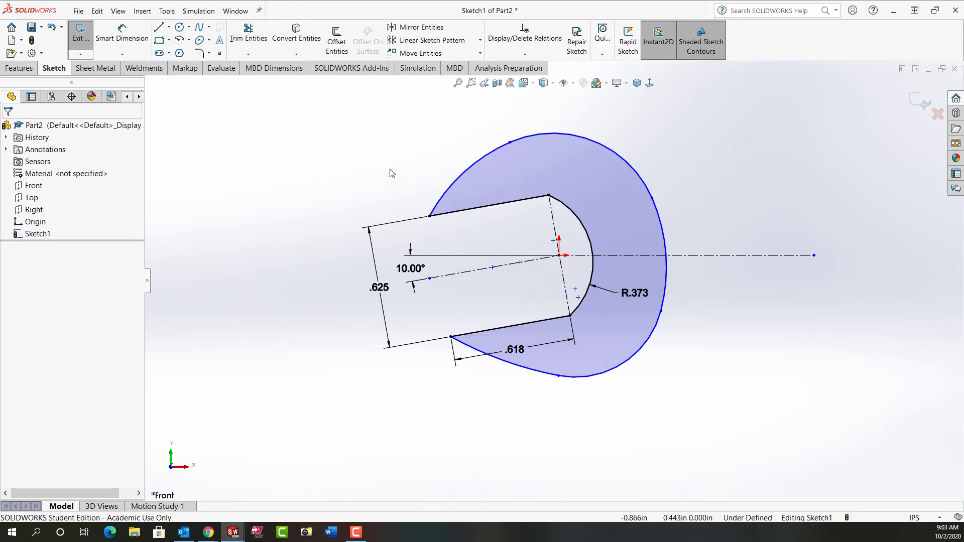
# Step: Give the upper-left outer arc an R1.000 radius dimension and check its relations
pyautogui.moveTo(387, 163); pyautogui.dragTo(380, 119, button='right')
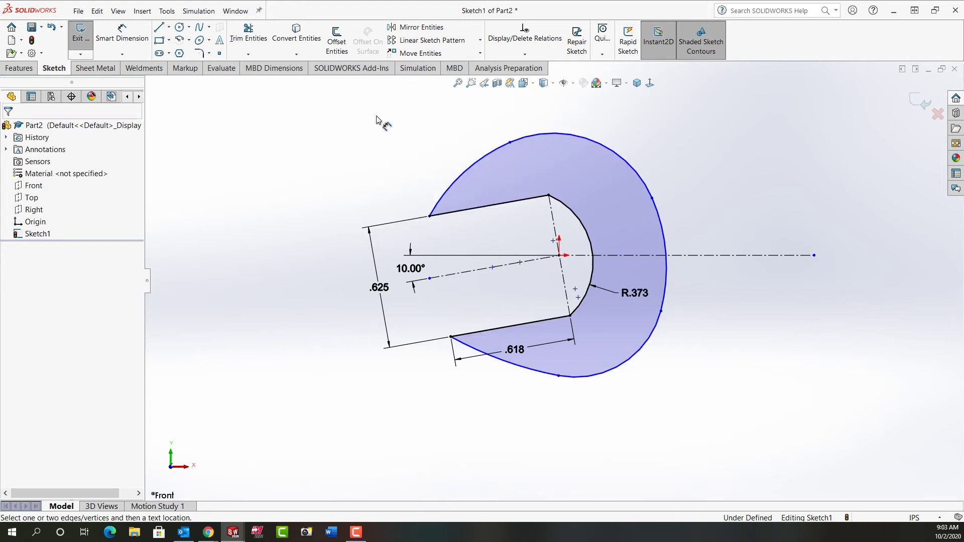
pyautogui.click(480, 161)
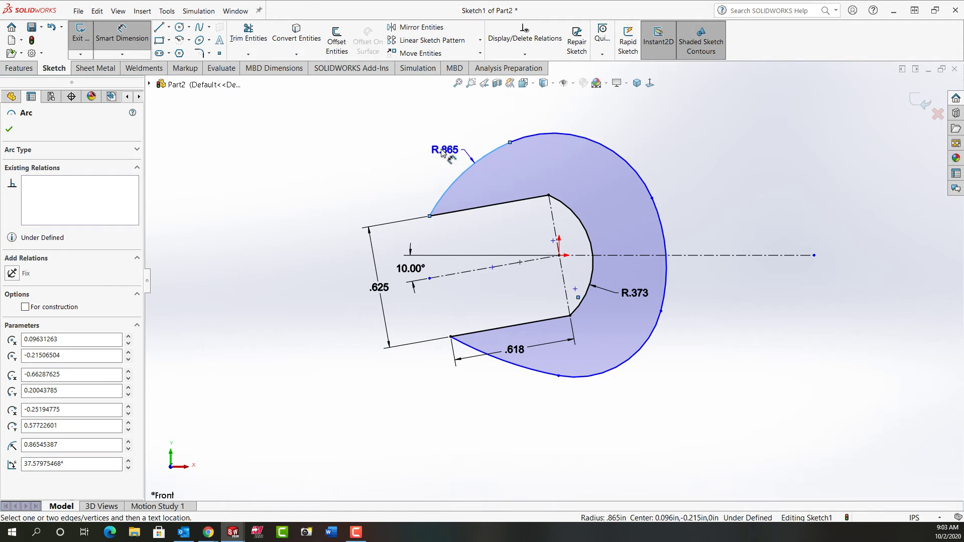
pyautogui.click(438, 152)
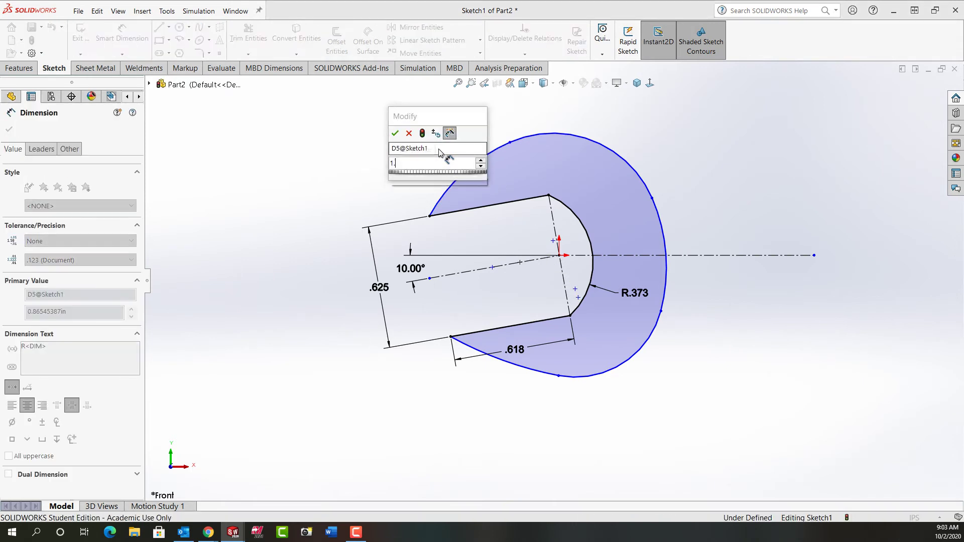
pyautogui.press('Return')
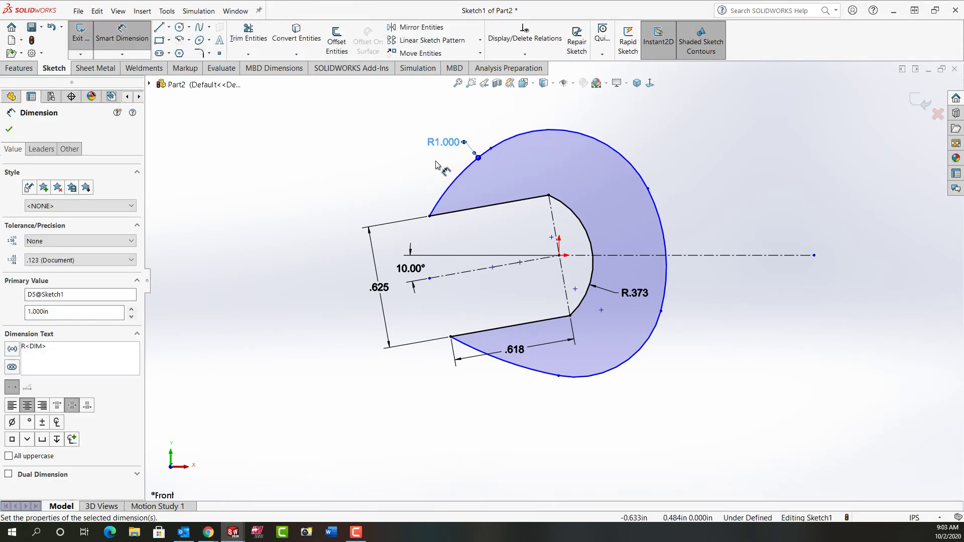
pyautogui.press('Escape')
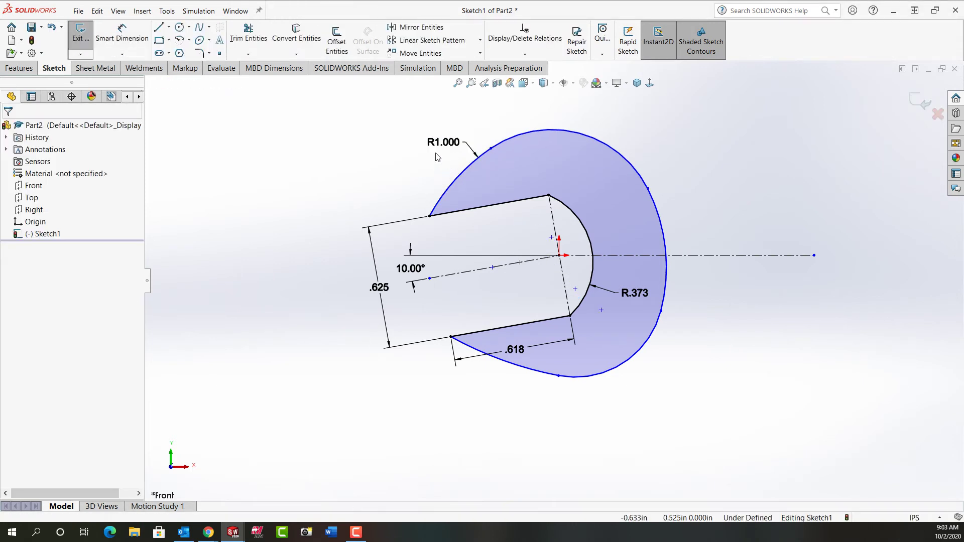
pyautogui.click(456, 182)
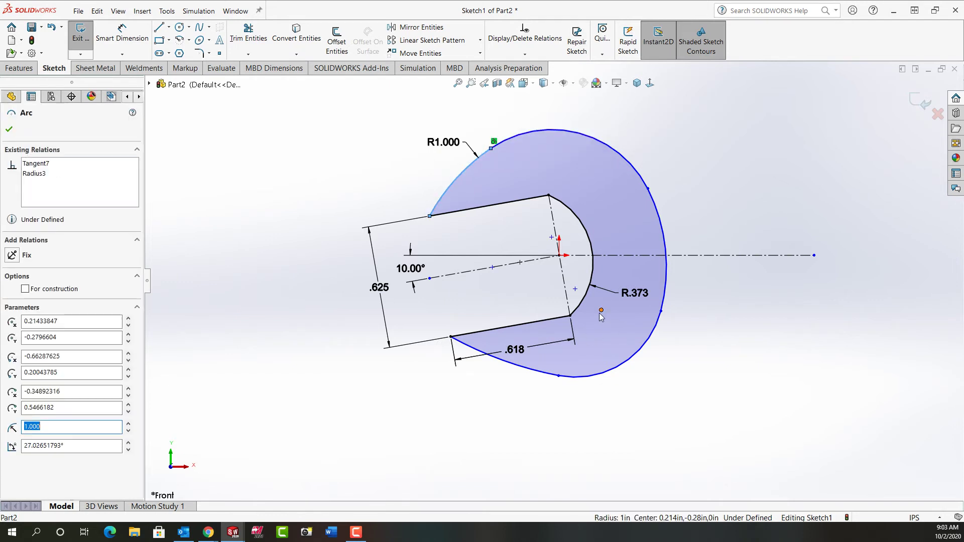
pyautogui.click(716, 353)
pyautogui.moveTo(749, 215); pyautogui.dragTo(748, 158, button='right')
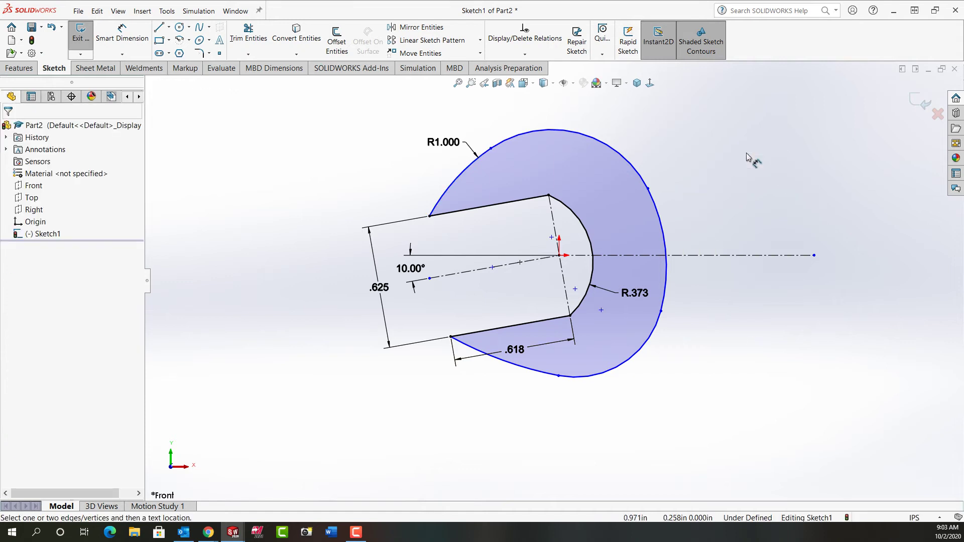
# Step: Dimension the upper right arc to a radius of 0.5
pyautogui.click(600, 144)
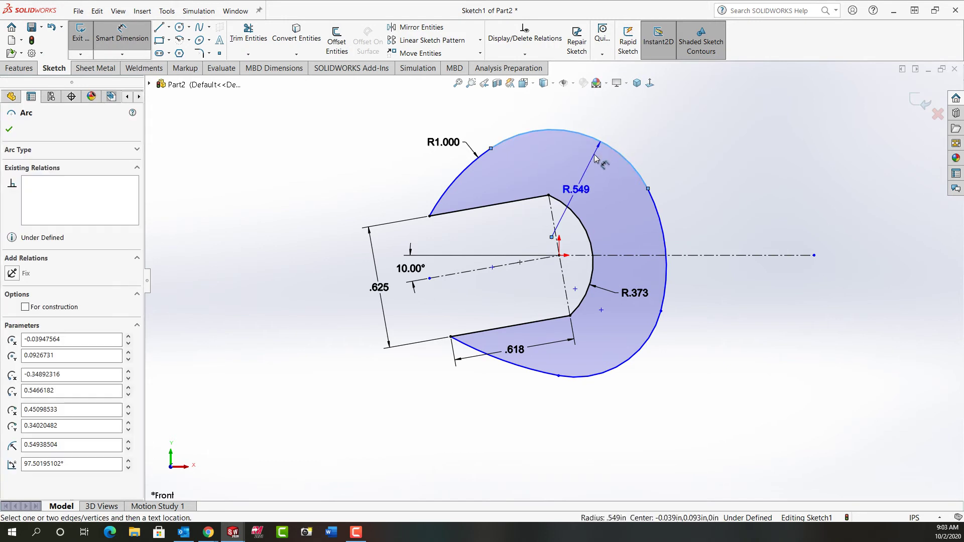
pyautogui.click(596, 159)
pyautogui.write('.5')
pyautogui.press('Return')
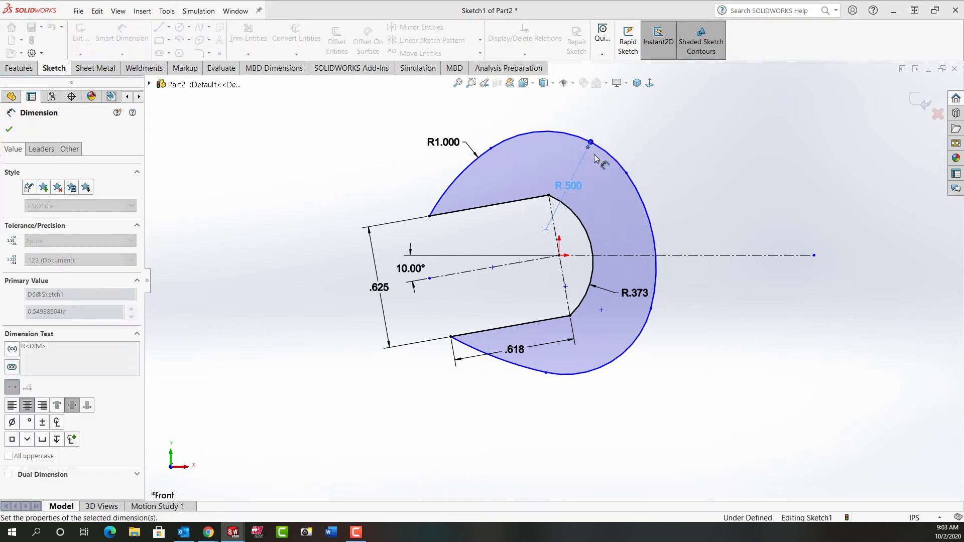
# Step: Set the horizontal distance from the origin to the angled centreline point to 0.4
pyautogui.click(559, 255)
pyautogui.click(493, 267)
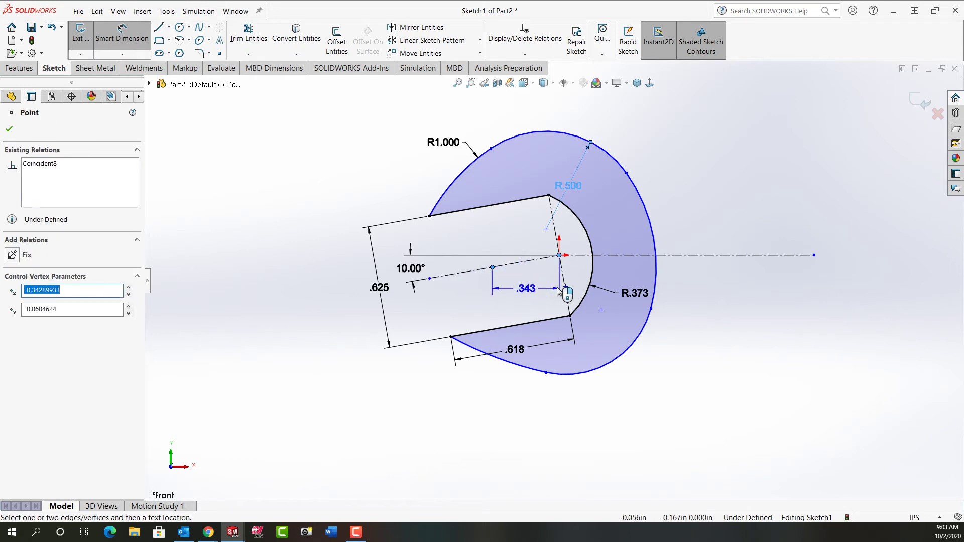
pyautogui.click(582, 282)
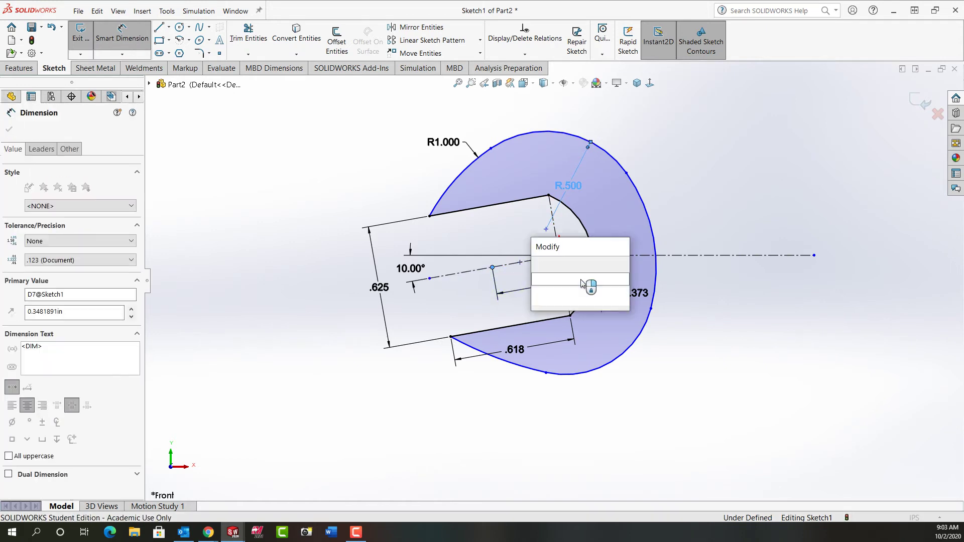
pyautogui.write('.4')
pyautogui.press('Return')
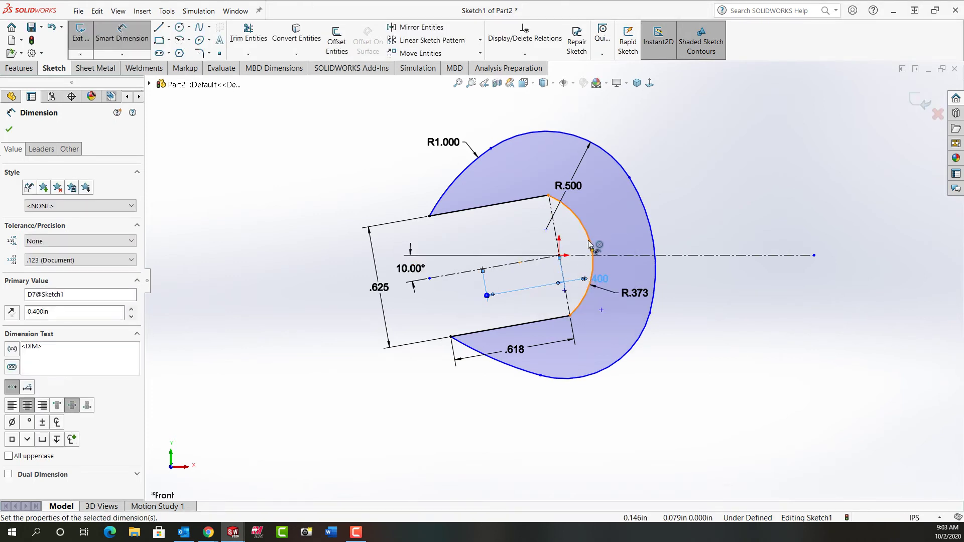
# Step: Add a driven .204 reference dimension from the origin and move its label inside the slot
pyautogui.click(560, 256)
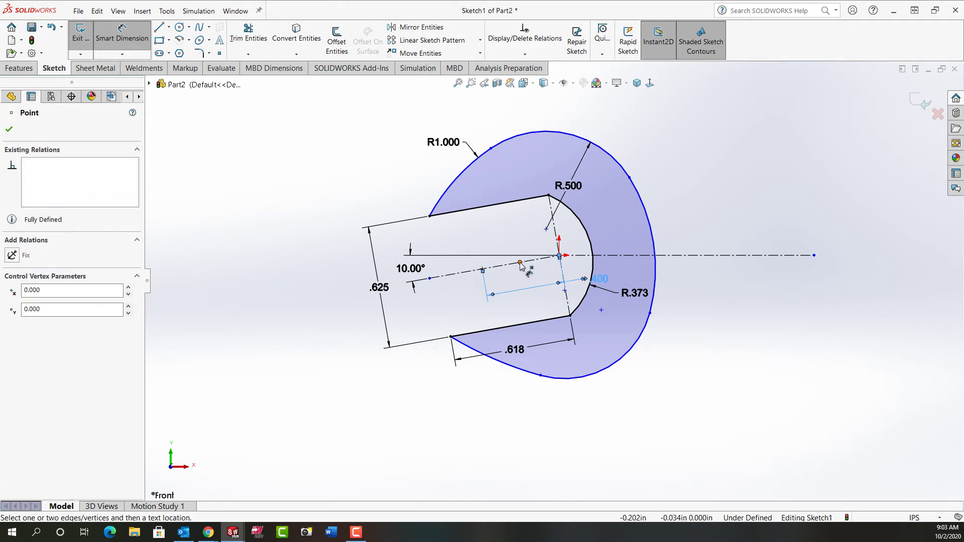
pyautogui.click(571, 274)
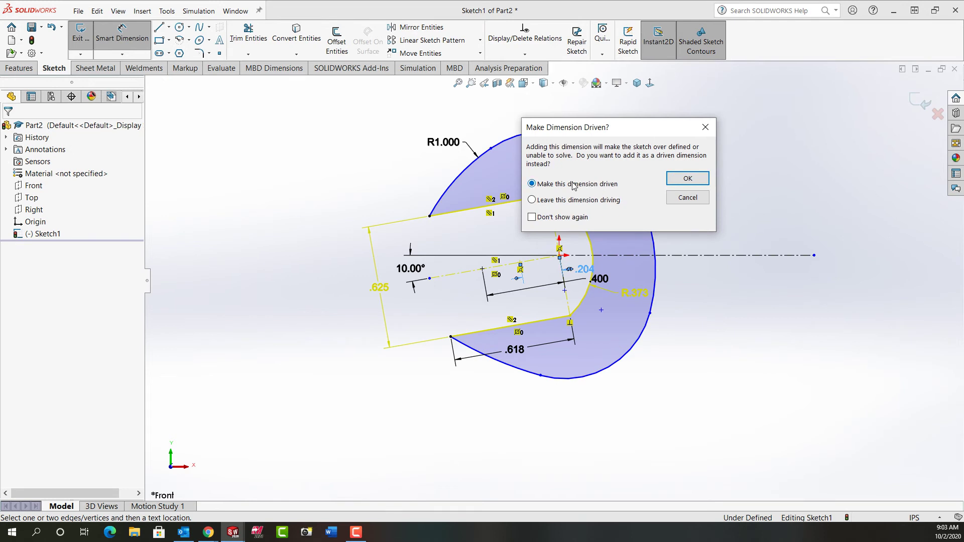
pyautogui.click(695, 179)
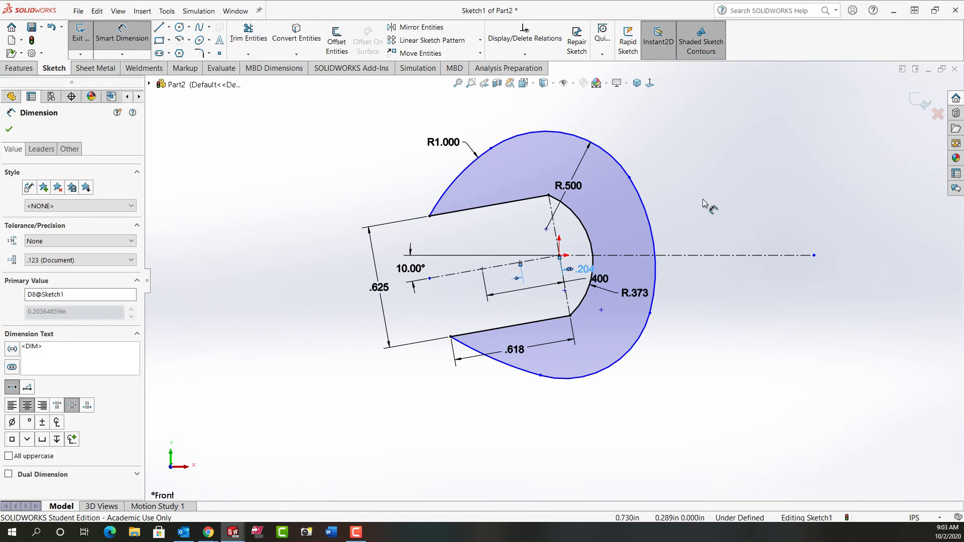
pyautogui.moveTo(582, 269)
pyautogui.mouseDown()
pyautogui.moveTo(525, 297)
pyautogui.moveTo(558, 279)
pyautogui.moveTo(531, 307)
pyautogui.mouseUp()
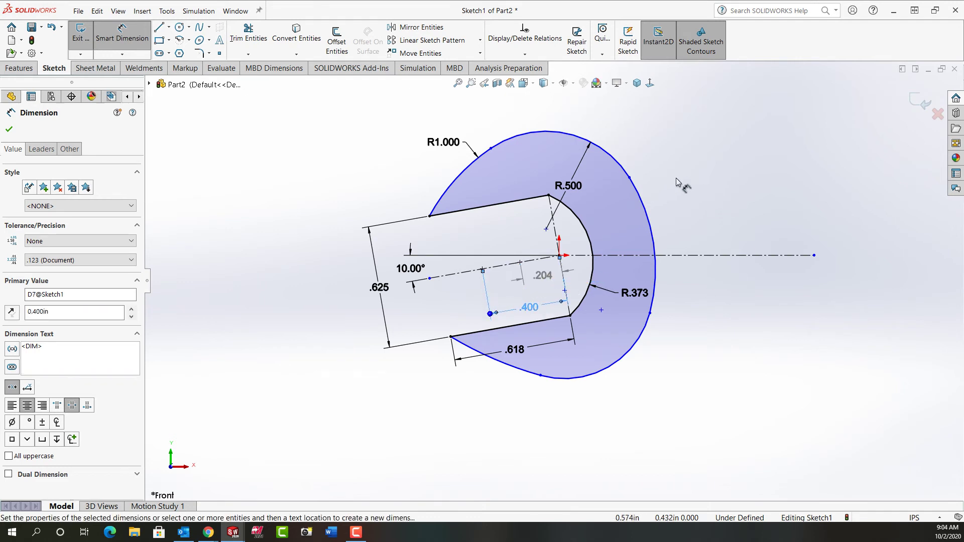
# Step: Dimension the right outer arc to R1.000 and rebuild the sketch
pyautogui.click(654, 236)
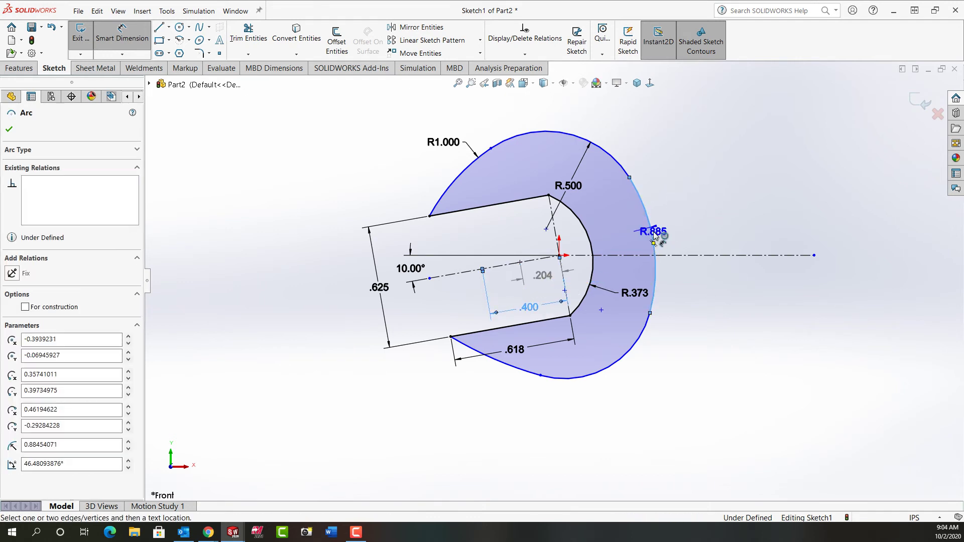
pyautogui.click(611, 221)
pyautogui.write('1.')
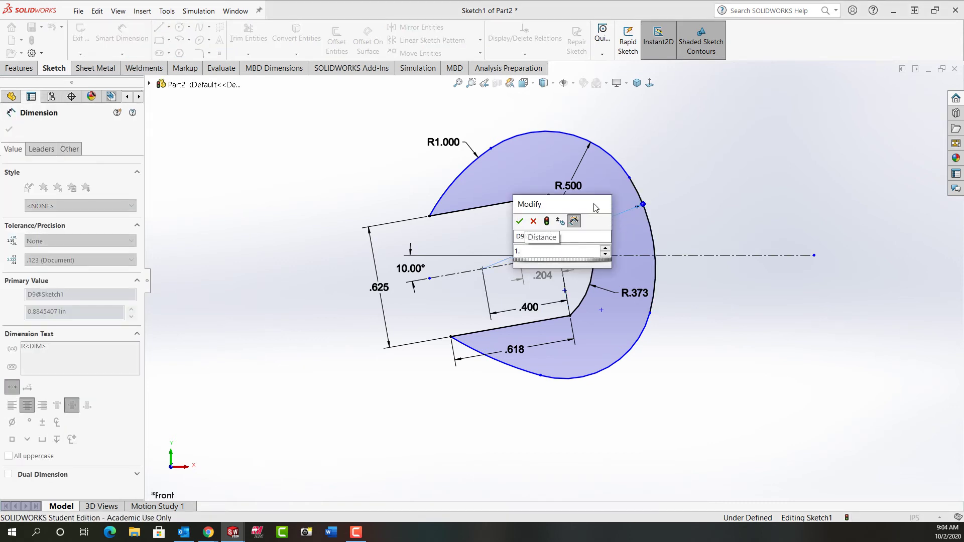
pyautogui.moveTo(588, 204); pyautogui.dragTo(725, 134)
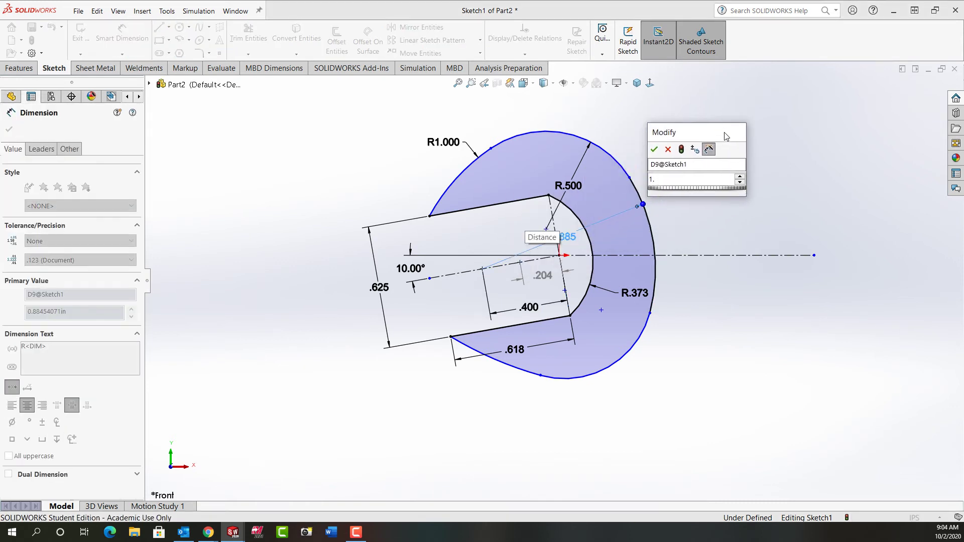
pyautogui.click(684, 150)
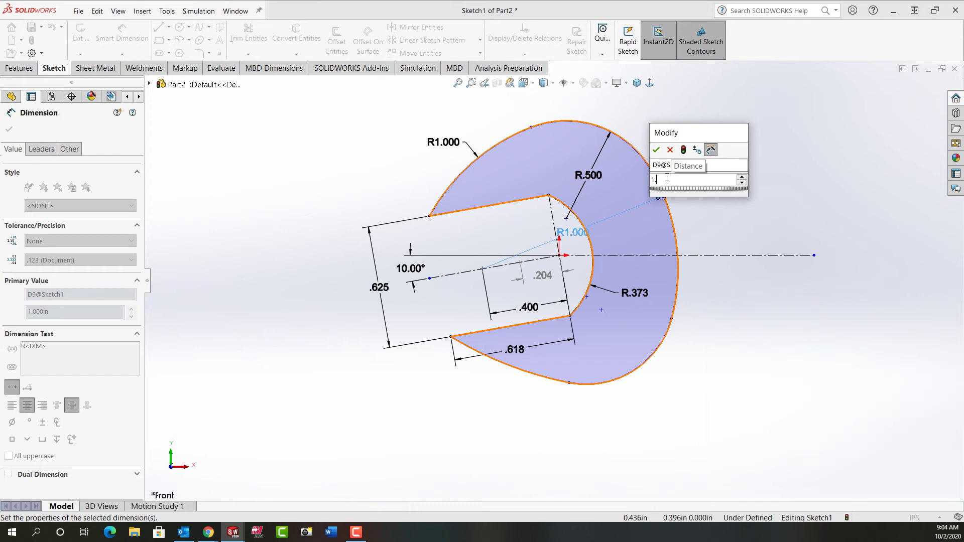
pyautogui.click(657, 150)
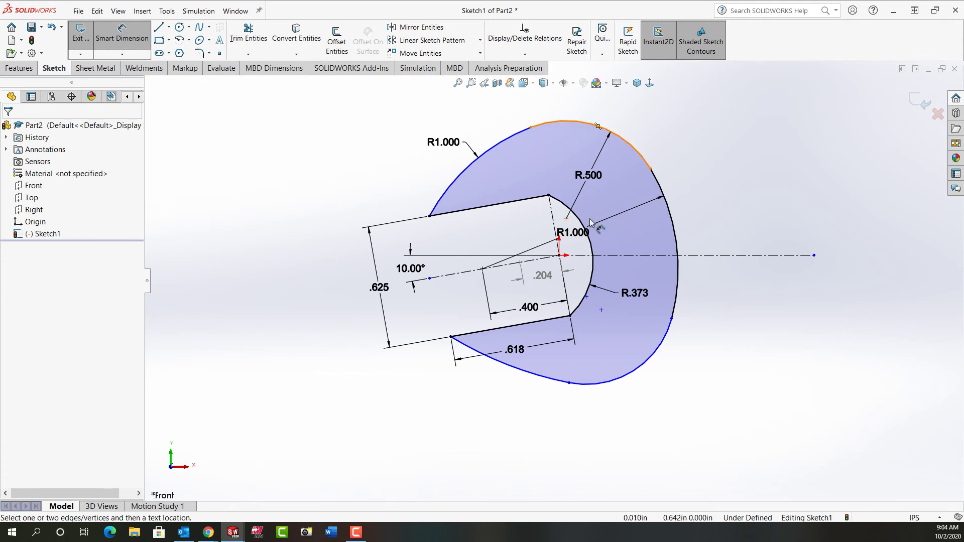
# Step: Dimension the distance between the bottom and top outer arcs as 1.375
pyautogui.click(598, 386)
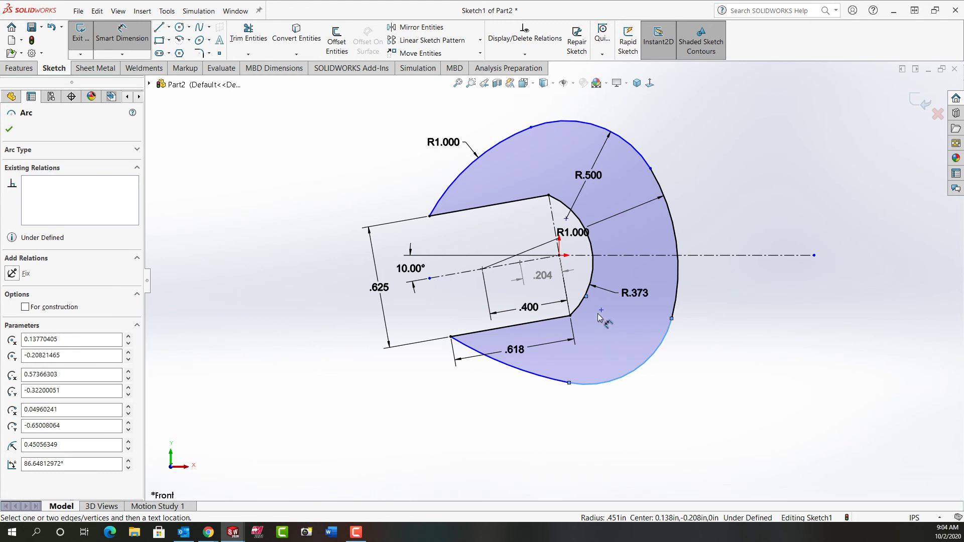
pyautogui.click(552, 124)
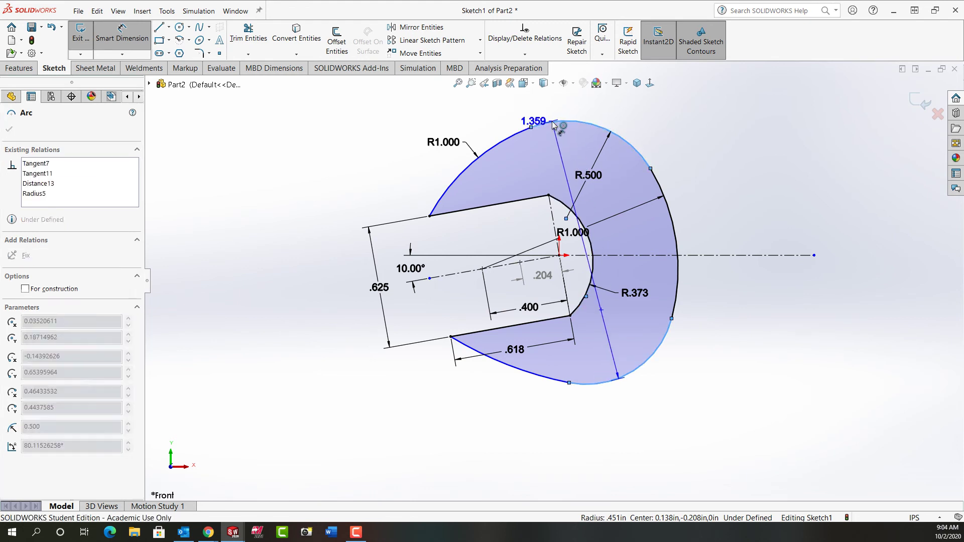
pyautogui.click(701, 109)
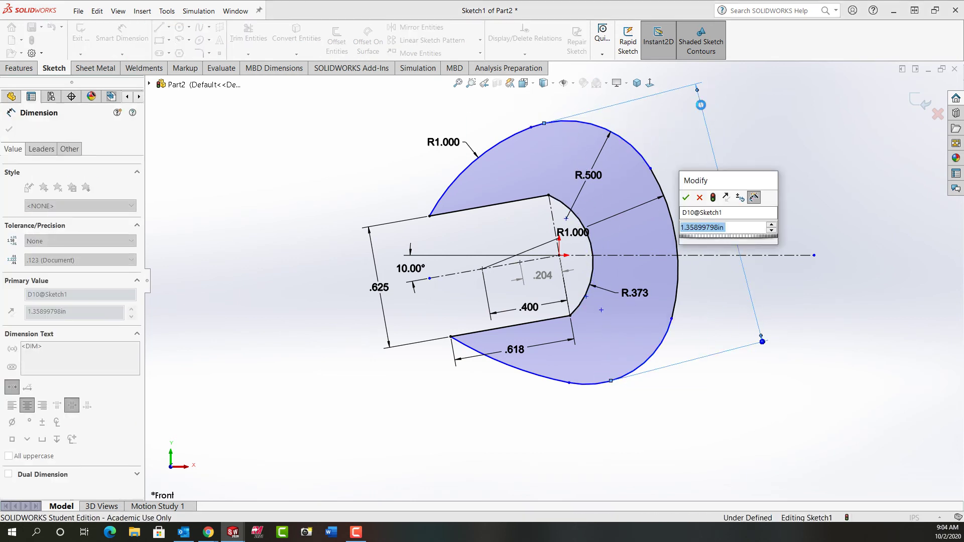
pyautogui.write('1.375')
pyautogui.press('Return')
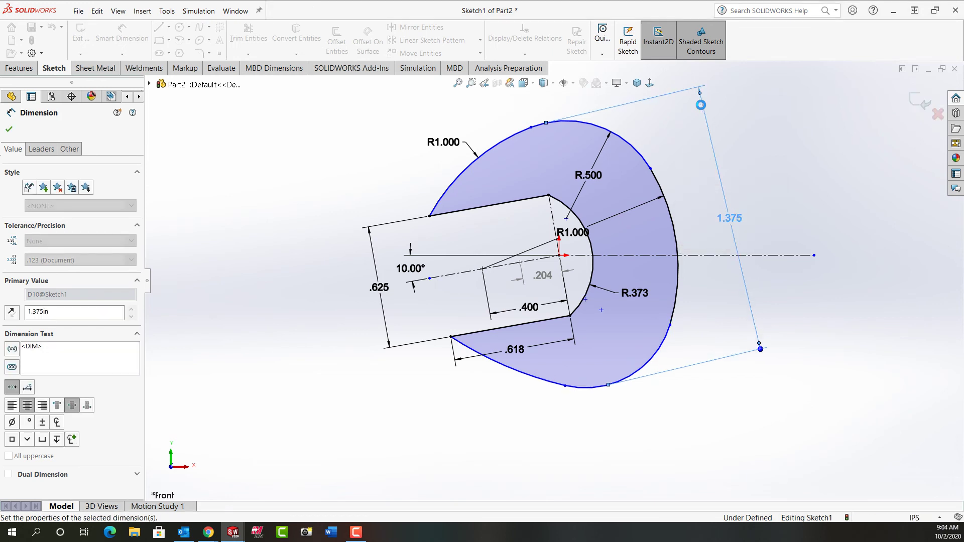
pyautogui.press('Escape')
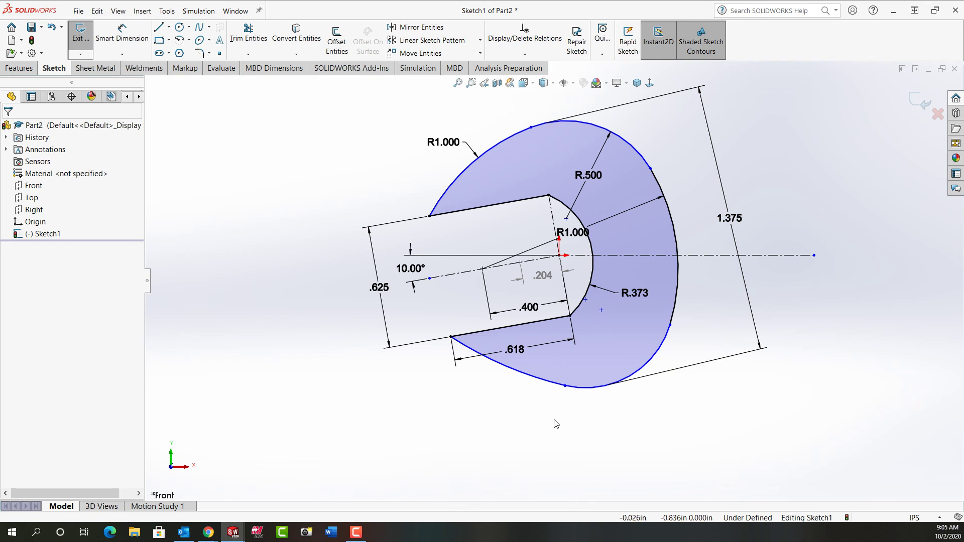
# Step: Make the upper and lower jaw-tip arcs equal
pyautogui.click(535, 378)
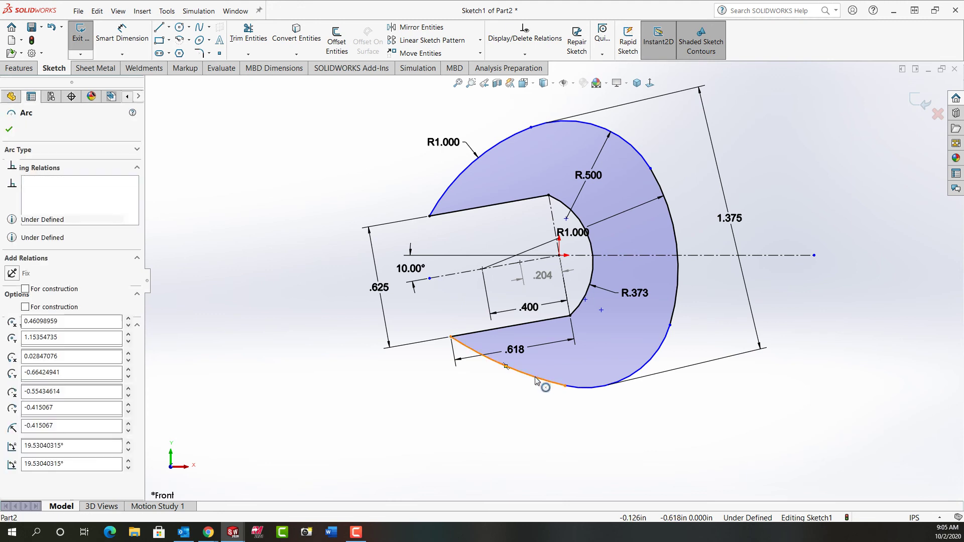
pyautogui.keyDown('ctrl'); pyautogui.click(459, 174); pyautogui.keyUp('ctrl')
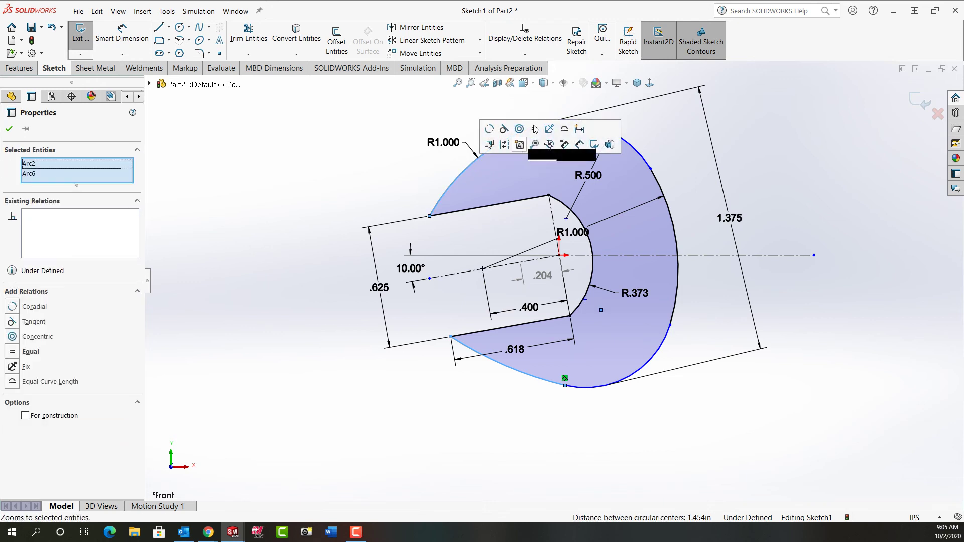
pyautogui.click(535, 132)
pyautogui.click(409, 151)
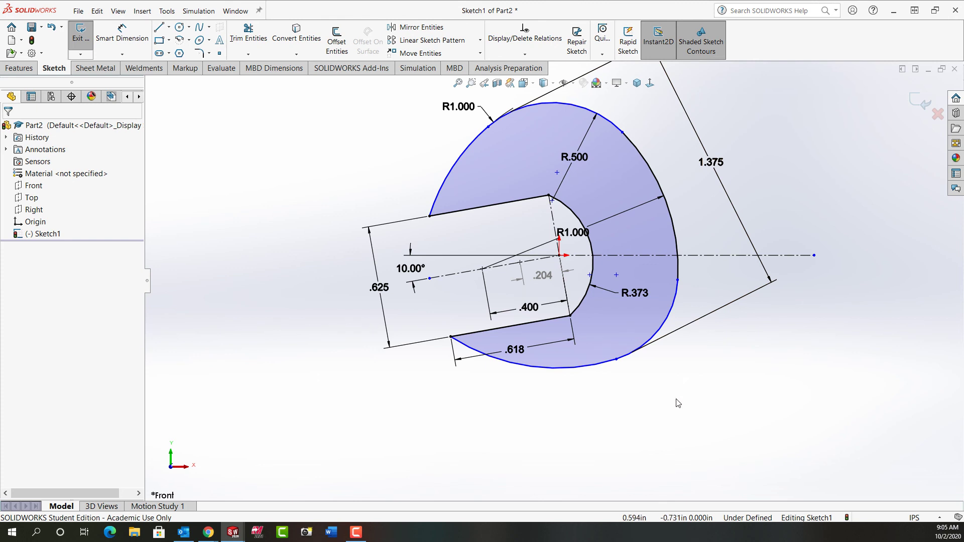
# Step: Fit the sketch in the view and slide the lower-right arc's endpoints along the outer arc
pyautogui.press('f')
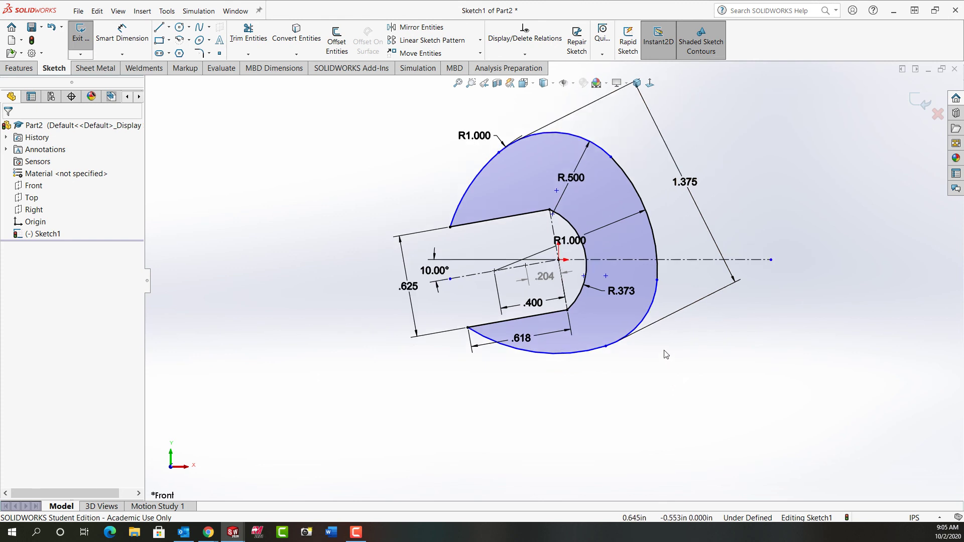
pyautogui.click(657, 280)
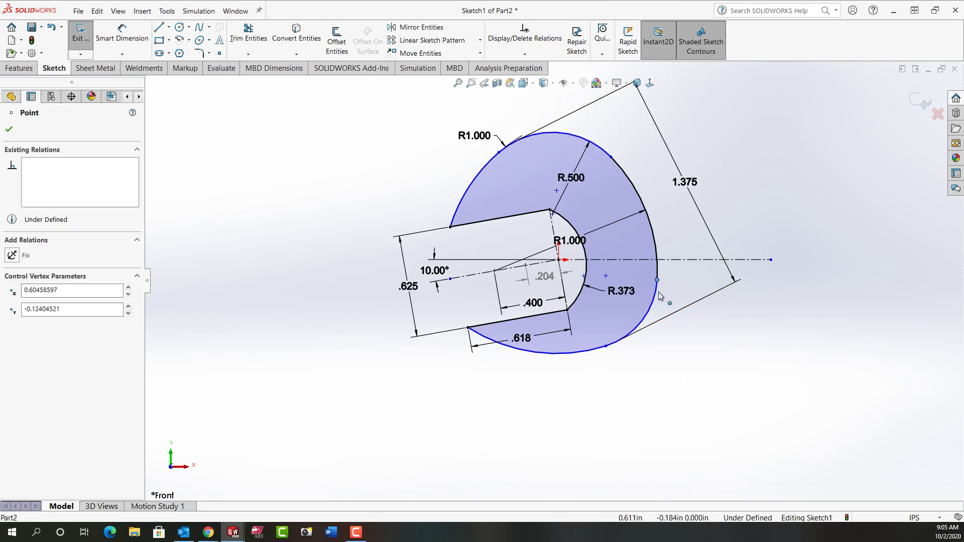
pyautogui.moveTo(658, 293); pyautogui.dragTo(658, 290)
pyautogui.click(655, 387)
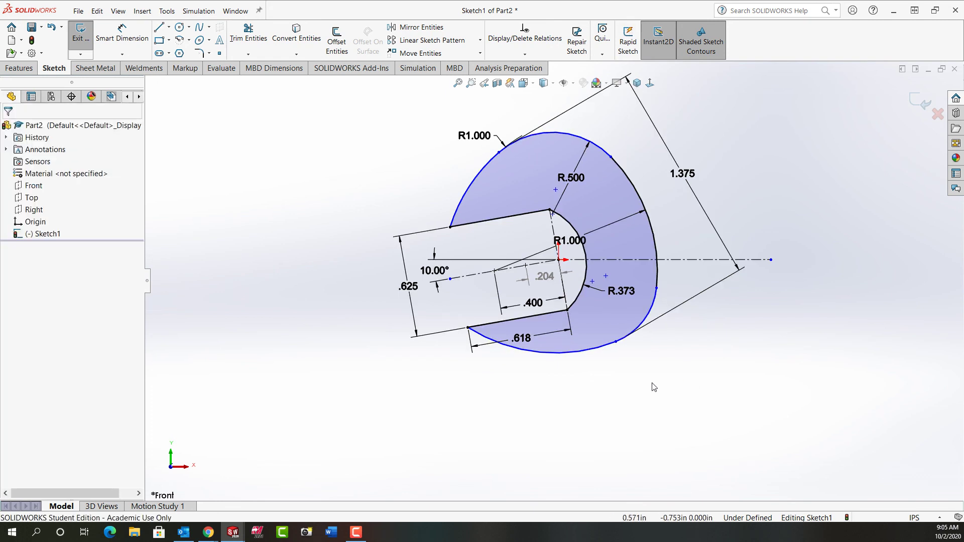
pyautogui.click(617, 342)
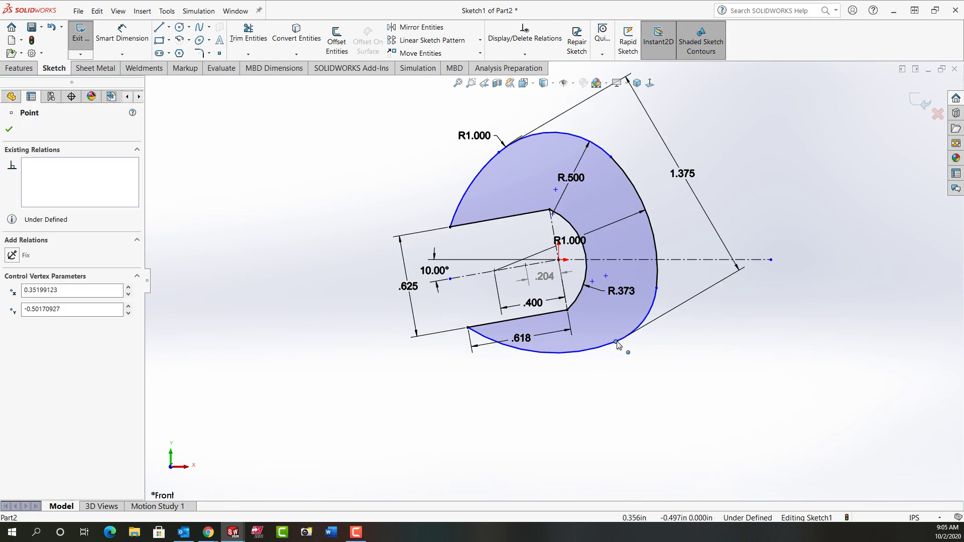
pyautogui.moveTo(616, 343); pyautogui.dragTo(573, 368)
pyautogui.click(626, 387)
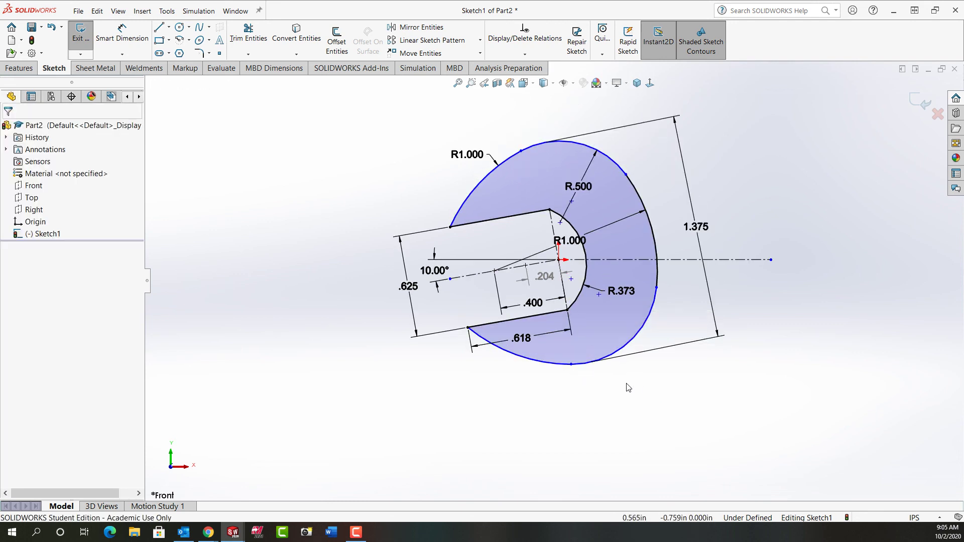
# Step: Make the lower-right and top outer arcs equal
pyautogui.click(623, 352)
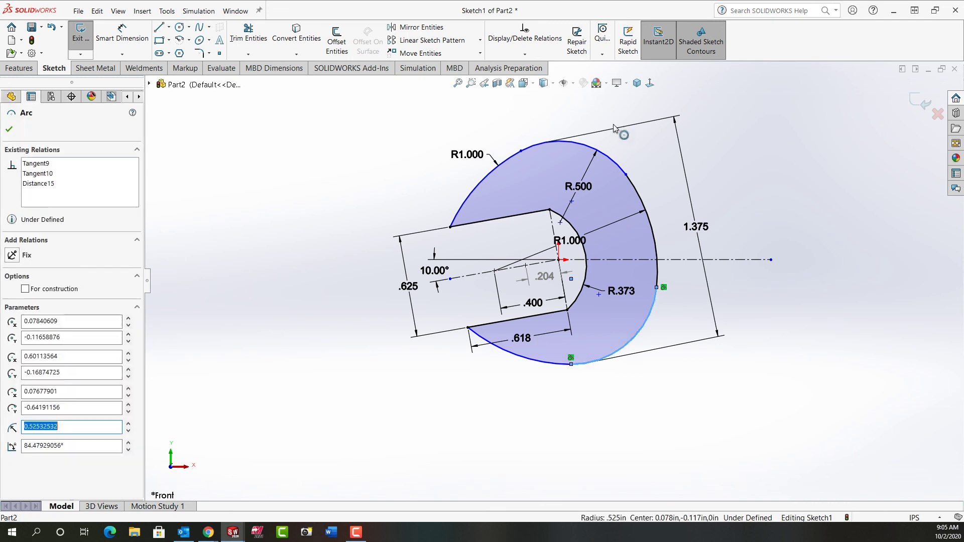
pyautogui.keyDown('ctrl'); pyautogui.click(606, 159); pyautogui.keyUp('ctrl')
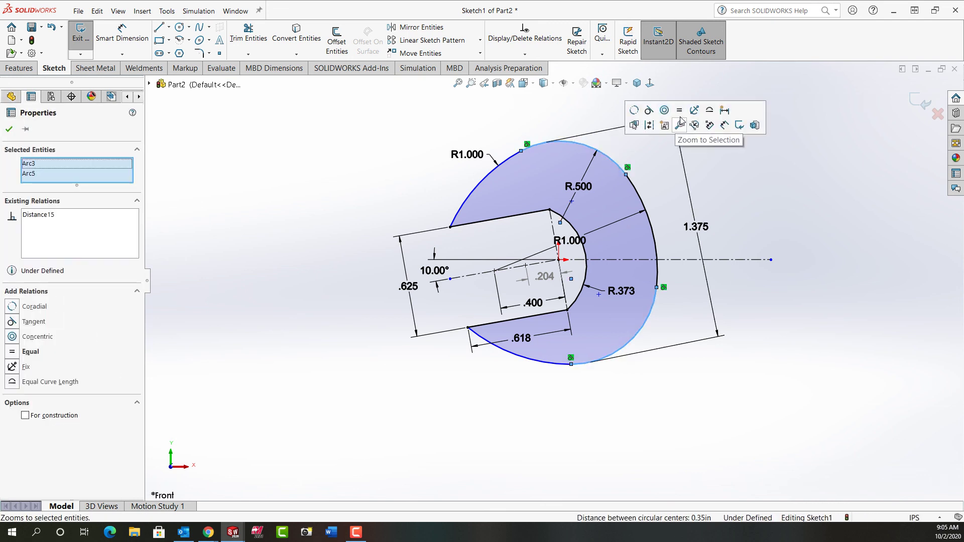
pyautogui.click(679, 110)
pyautogui.click(775, 374)
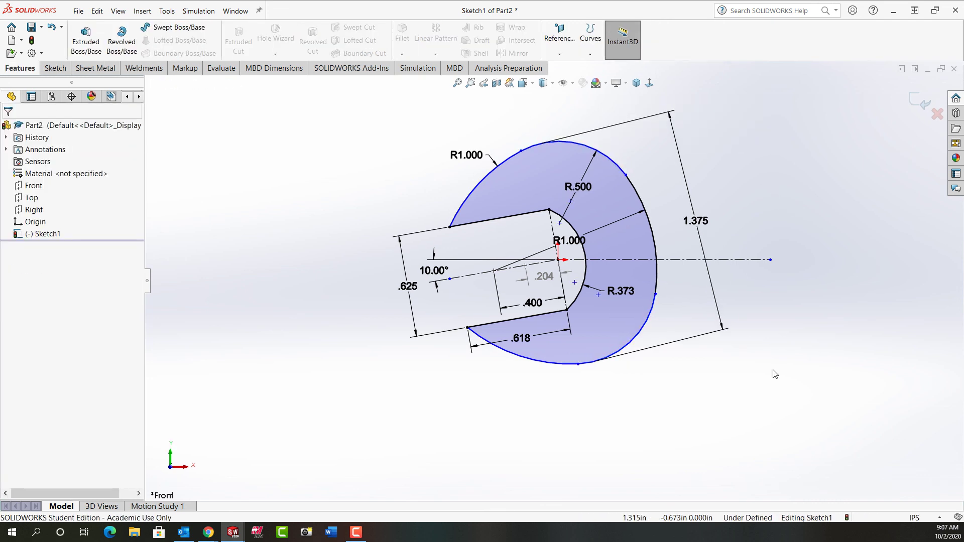
# Step: Reshape the lower-right outer arc by dragging its endpoint along the arc
pyautogui.click(656, 294)
pyautogui.moveTo(655, 306); pyautogui.dragTo(652, 311)
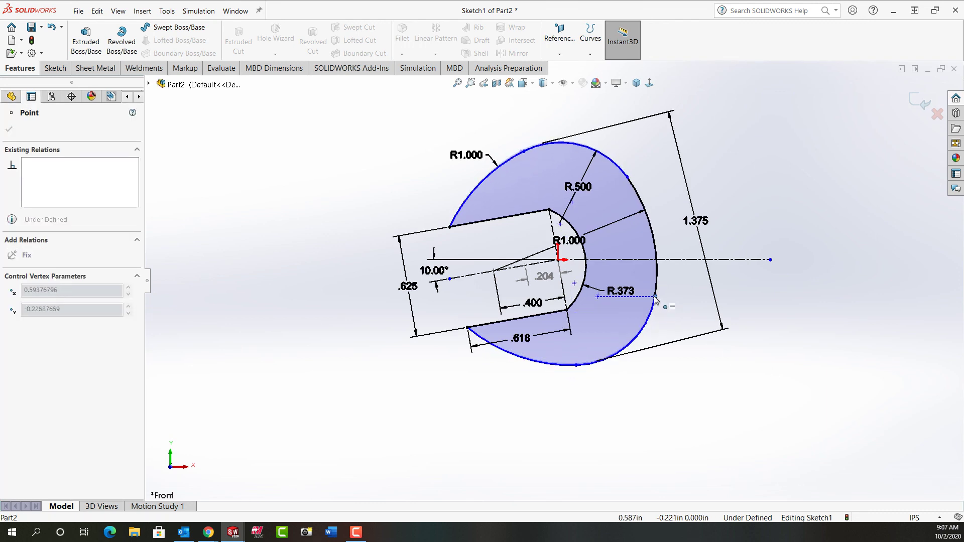
pyautogui.moveTo(655, 298)
pyautogui.mouseDown()
pyautogui.moveTo(648, 292)
pyautogui.moveTo(648, 320)
pyautogui.moveTo(648, 302)
pyautogui.mouseUp()
pyautogui.press('Escape')
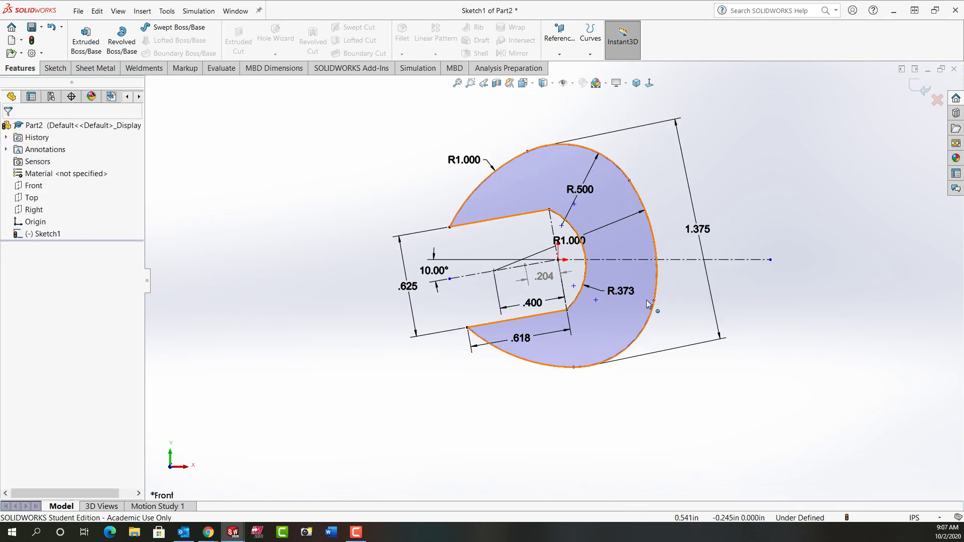
# Step: Make the upper and lower jaw-tip arcs symmetric about the slanted centerline
pyautogui.click(487, 179)
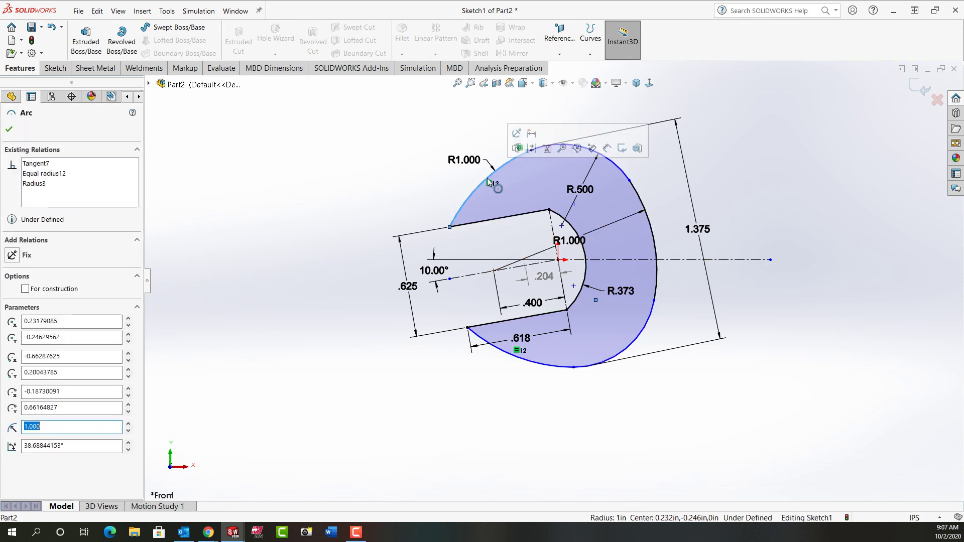
pyautogui.keyDown('ctrl'); pyautogui.click(471, 274); pyautogui.keyUp('ctrl')
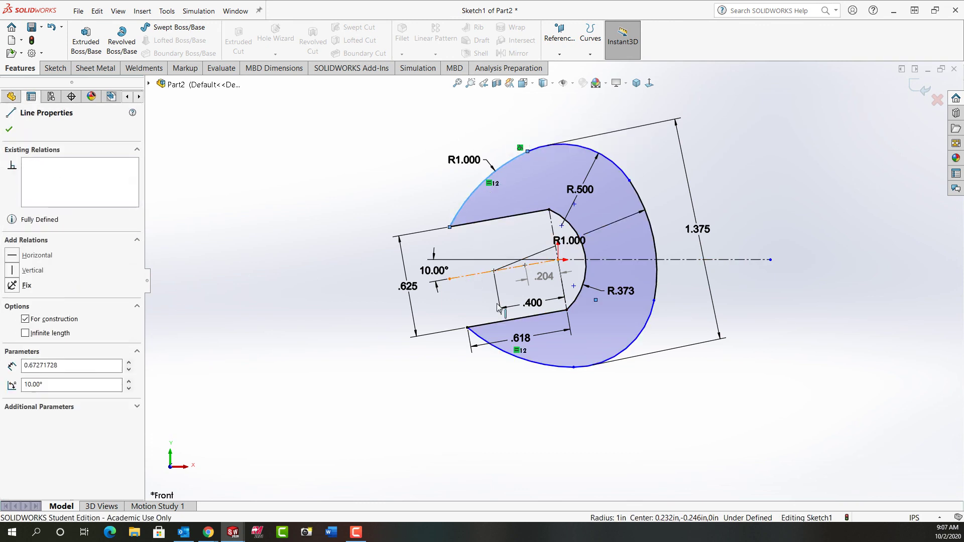
pyautogui.keyDown('ctrl'); pyautogui.click(545, 368); pyautogui.keyUp('ctrl')
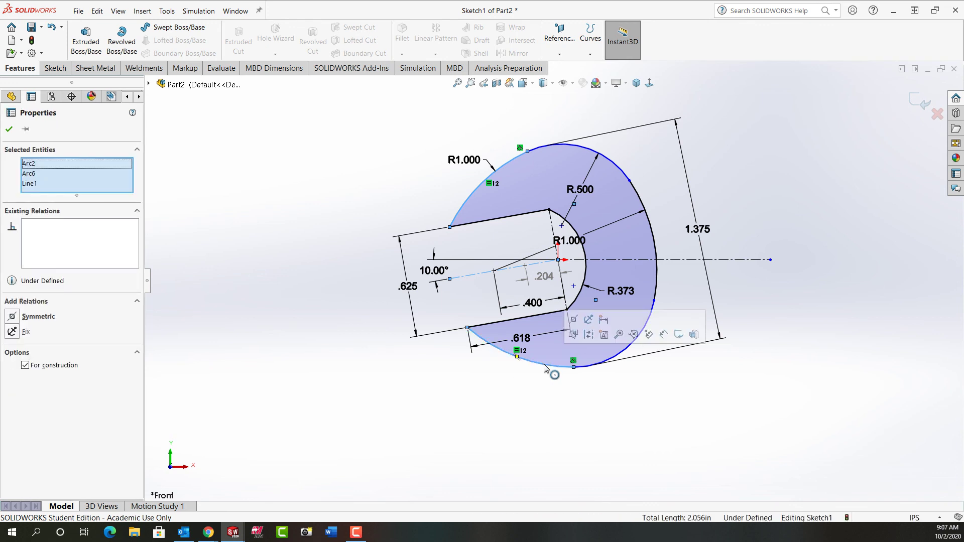
pyautogui.click(577, 320)
pyautogui.click(781, 431)
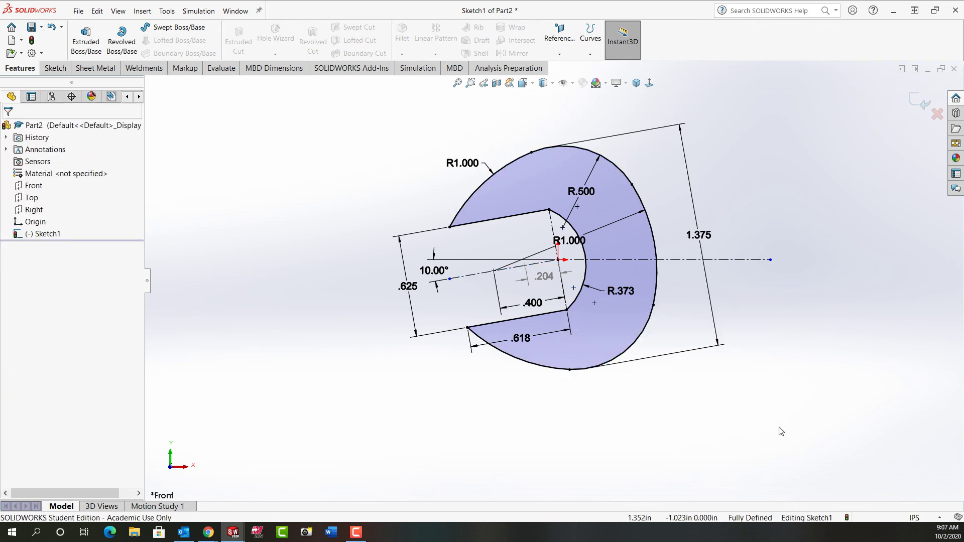